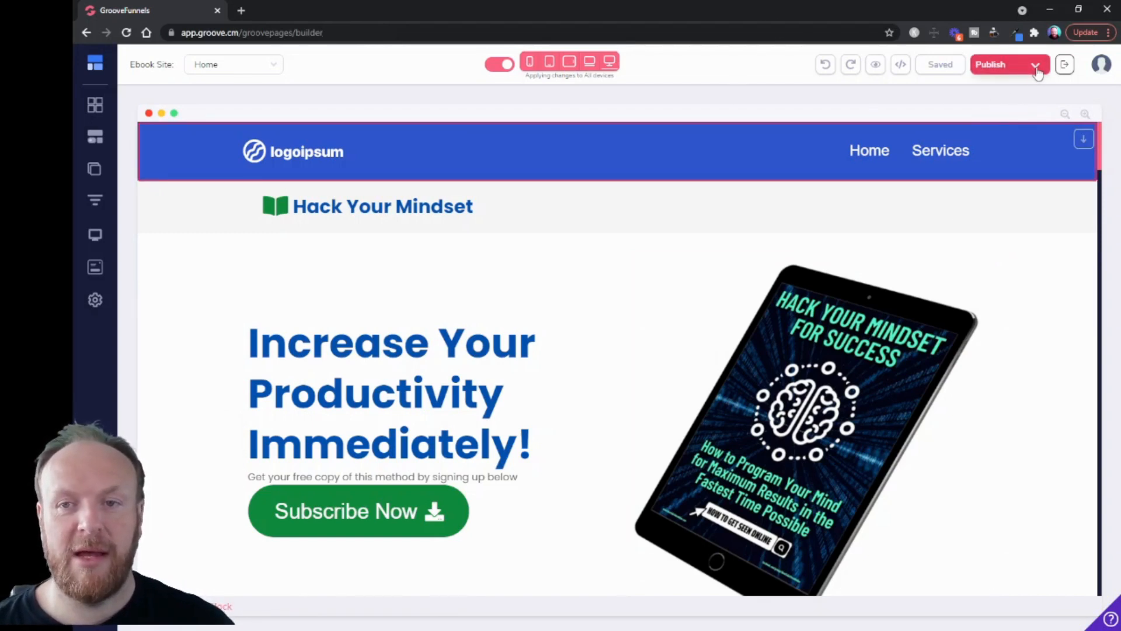
# - View the Domains section of the account settings and return to the page builder without updating
pyautogui.click(1102, 65)
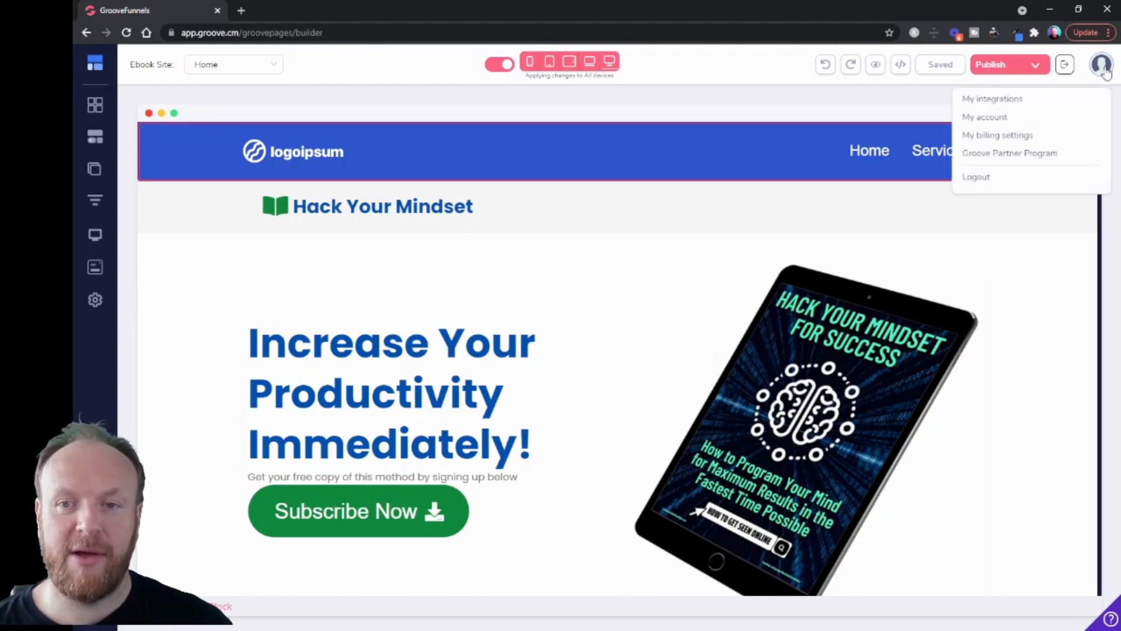
pyautogui.click(985, 119)
pyautogui.click(830, 126)
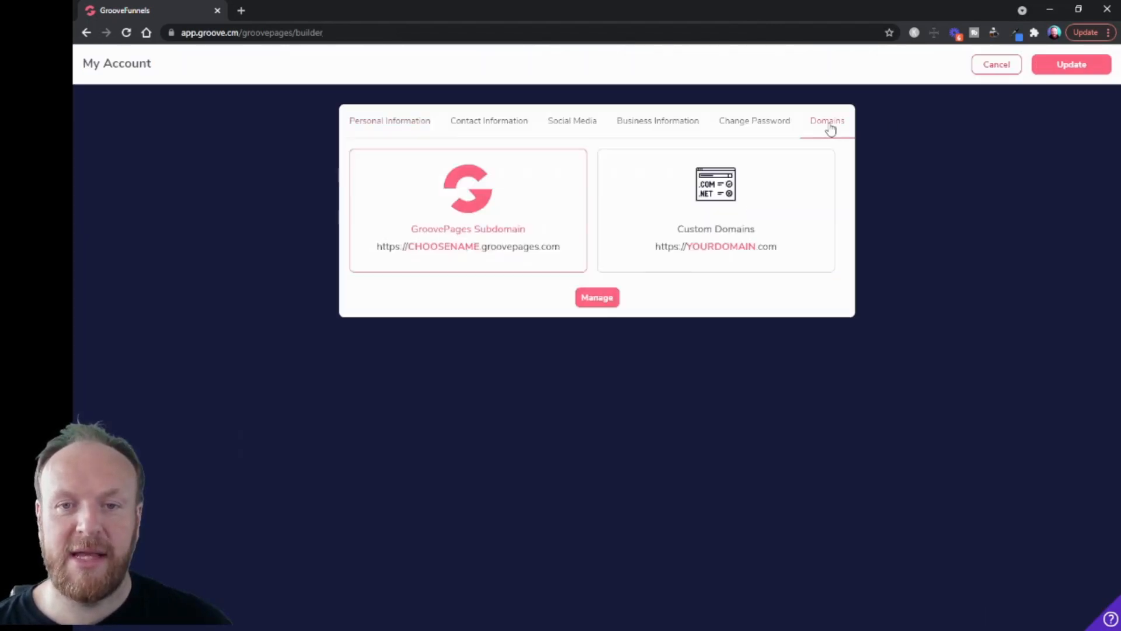
pyautogui.click(995, 67)
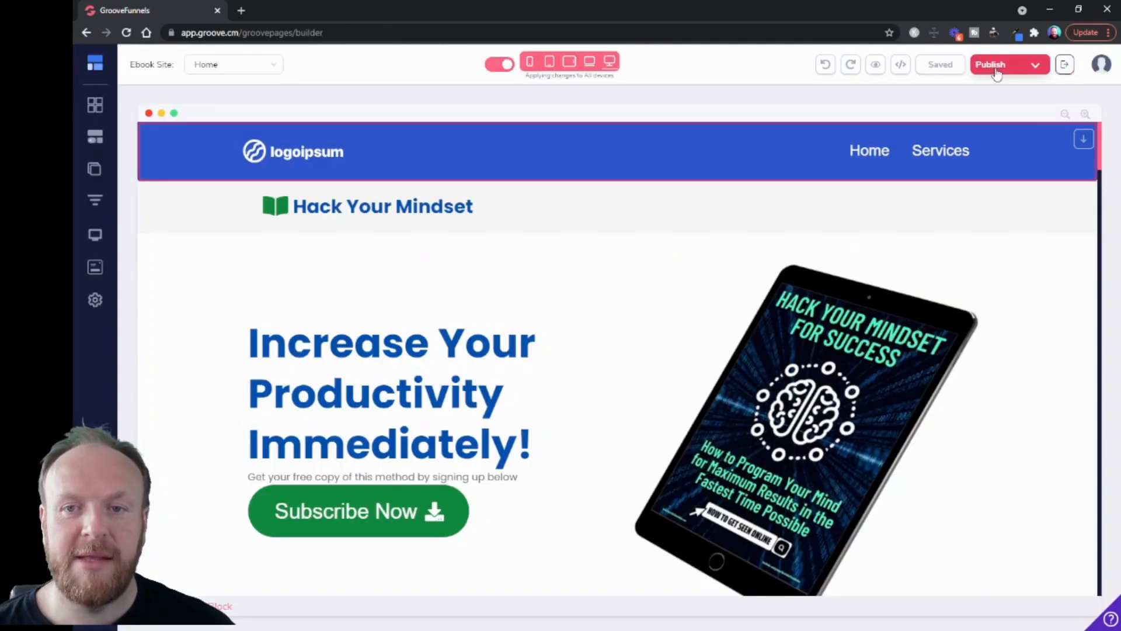
# - Open domain management from the publish settings and view the free GroovePages subdomain setup
pyautogui.click(1036, 67)
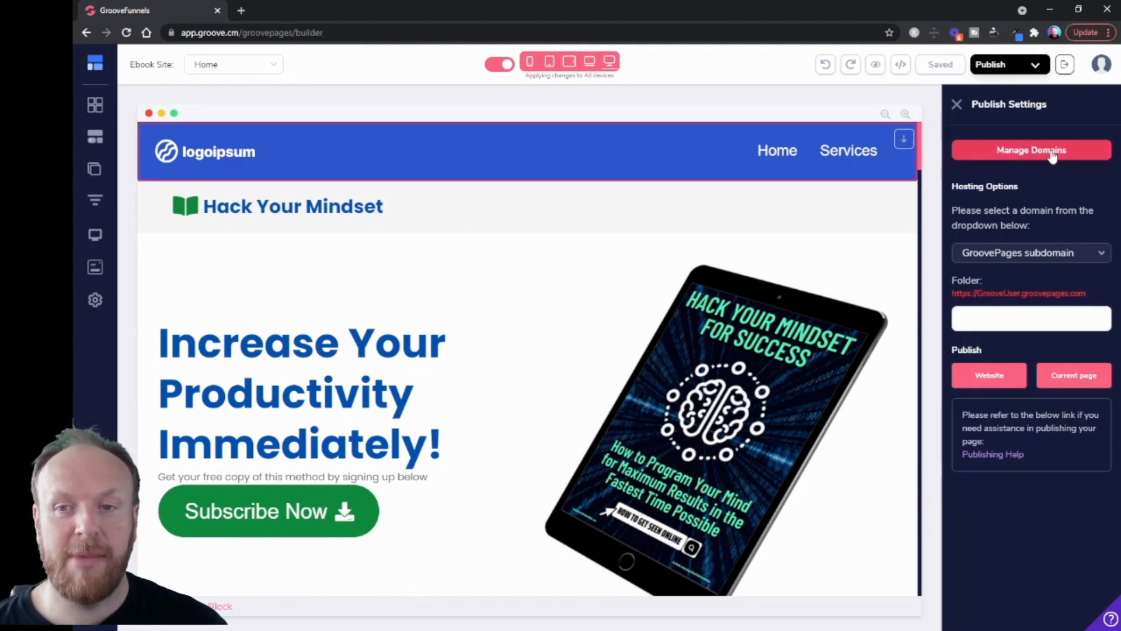
pyautogui.click(1030, 153)
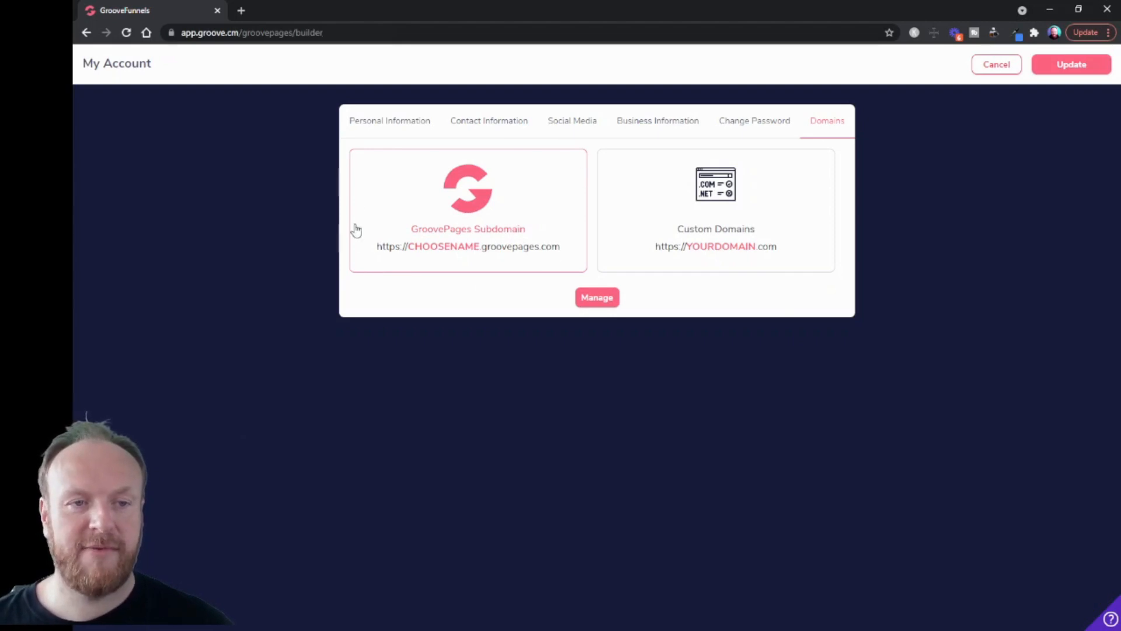
pyautogui.click(596, 299)
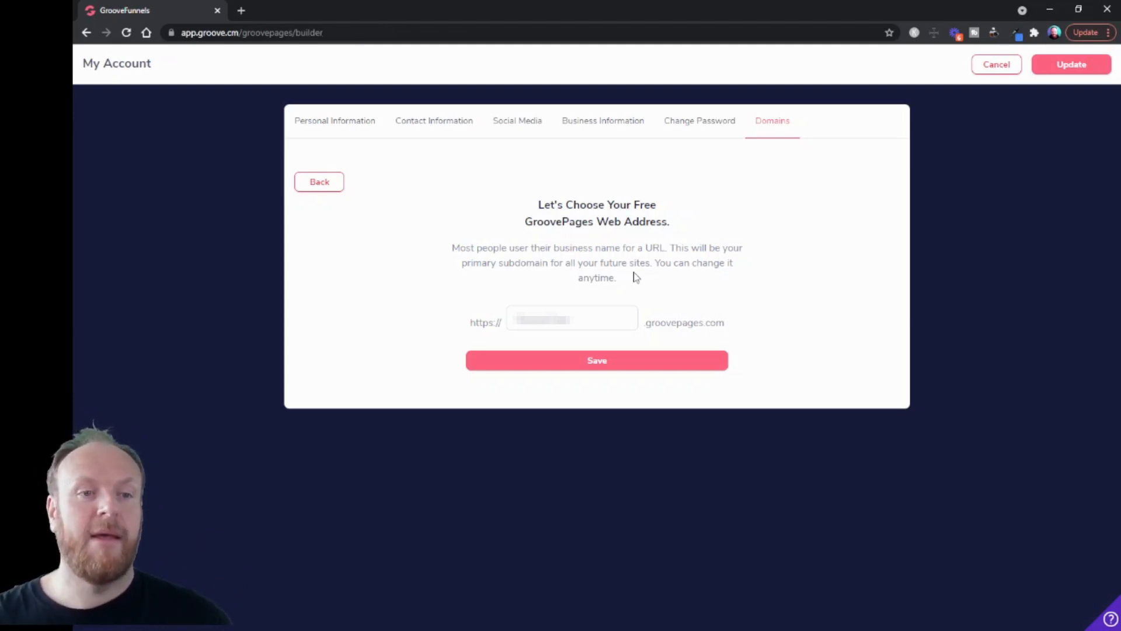
pyautogui.click(324, 186)
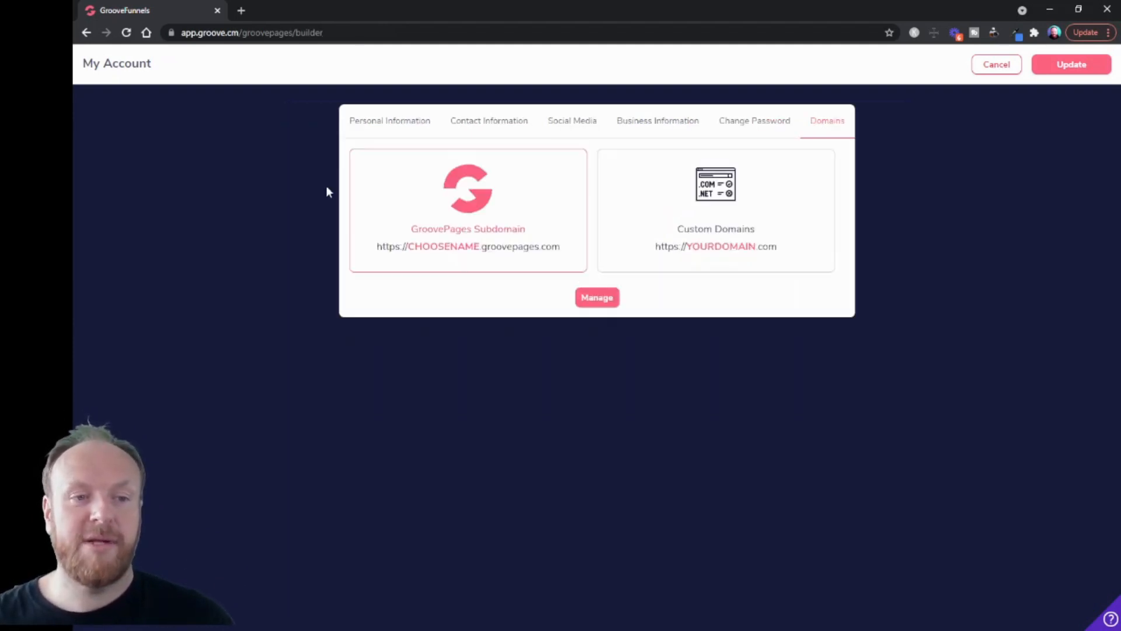
# - Start adding a custom domain with the recommended Full Domain/Subdomain Setup
pyautogui.click(779, 192)
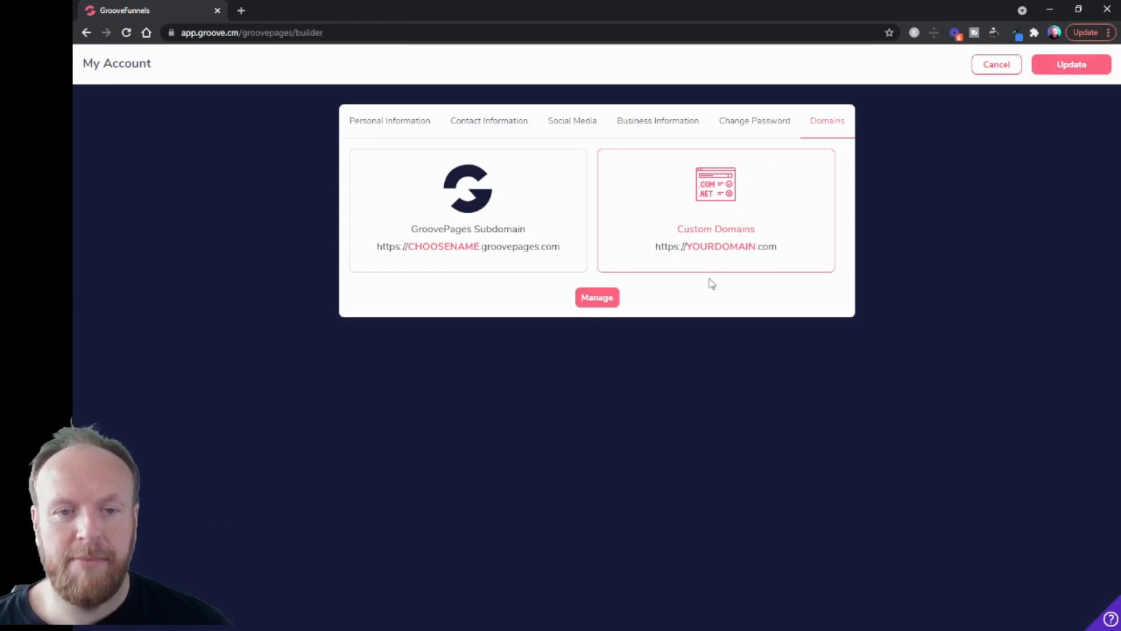
pyautogui.click(599, 298)
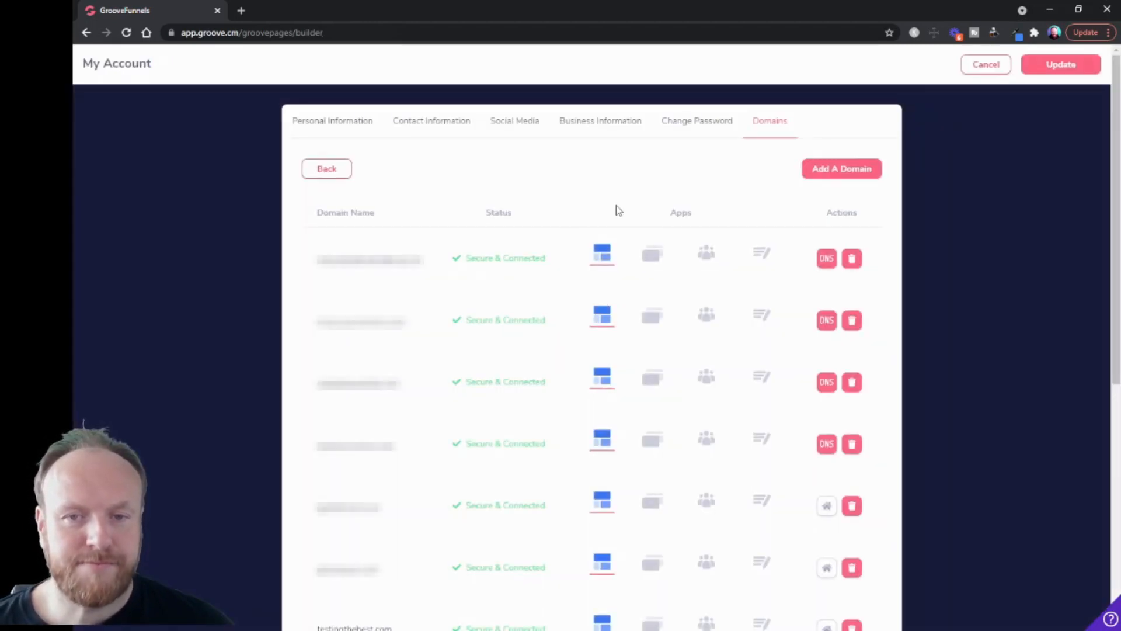
pyautogui.click(845, 176)
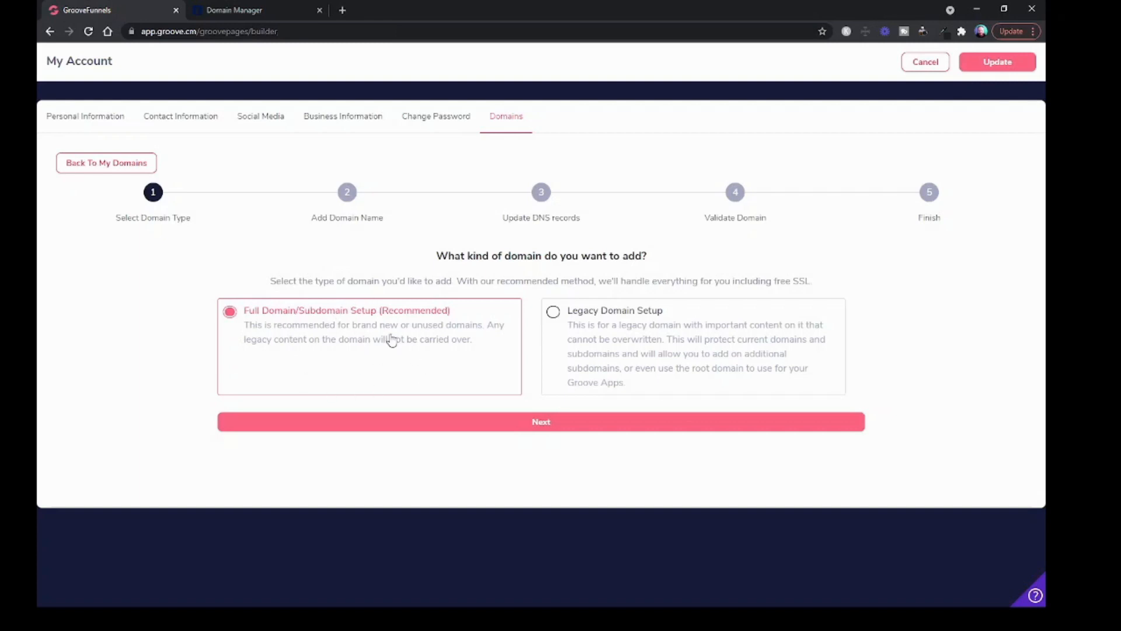
pyautogui.click(533, 425)
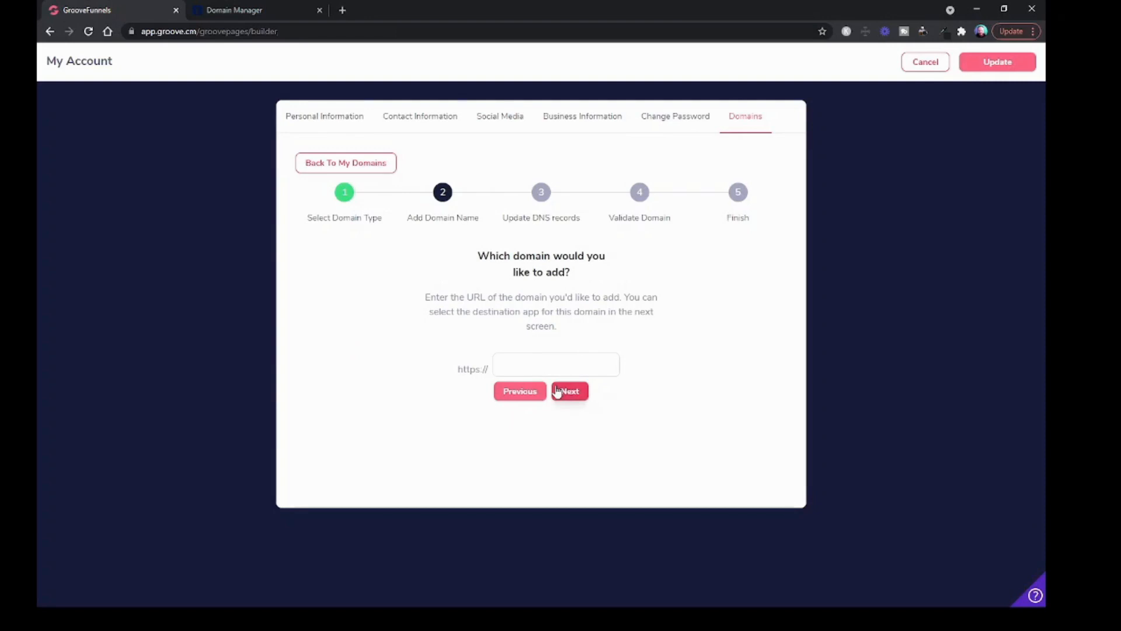
# - Enter naturalbalancemethod.com as the domain to add and continue to the DNS records stage
pyautogui.write('naturalbalancemethod.')
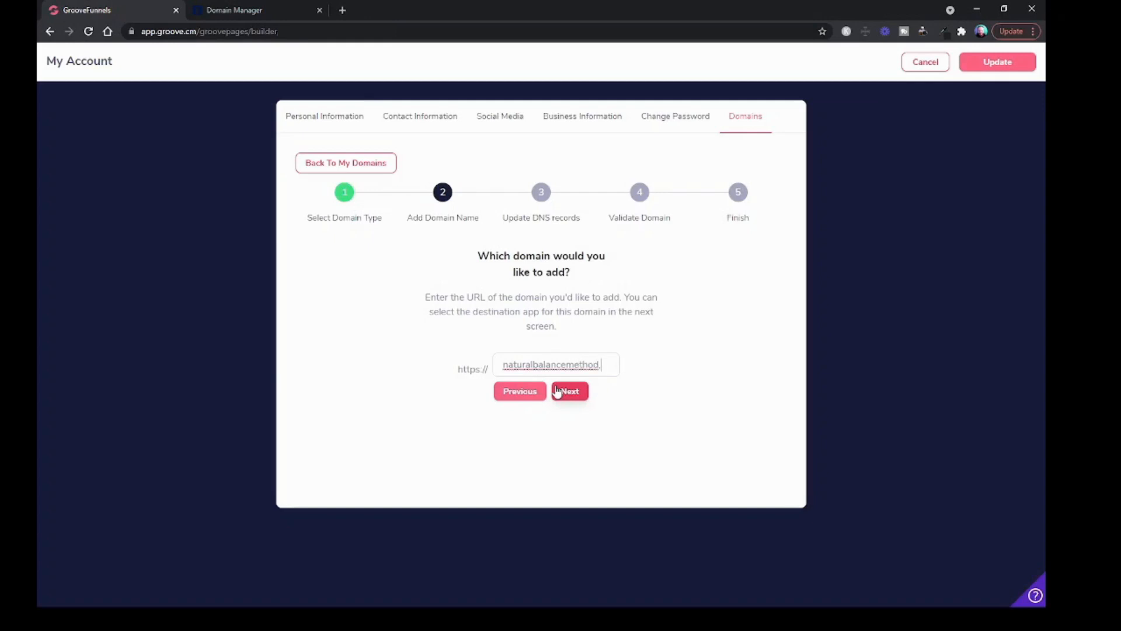
pyautogui.write('com')
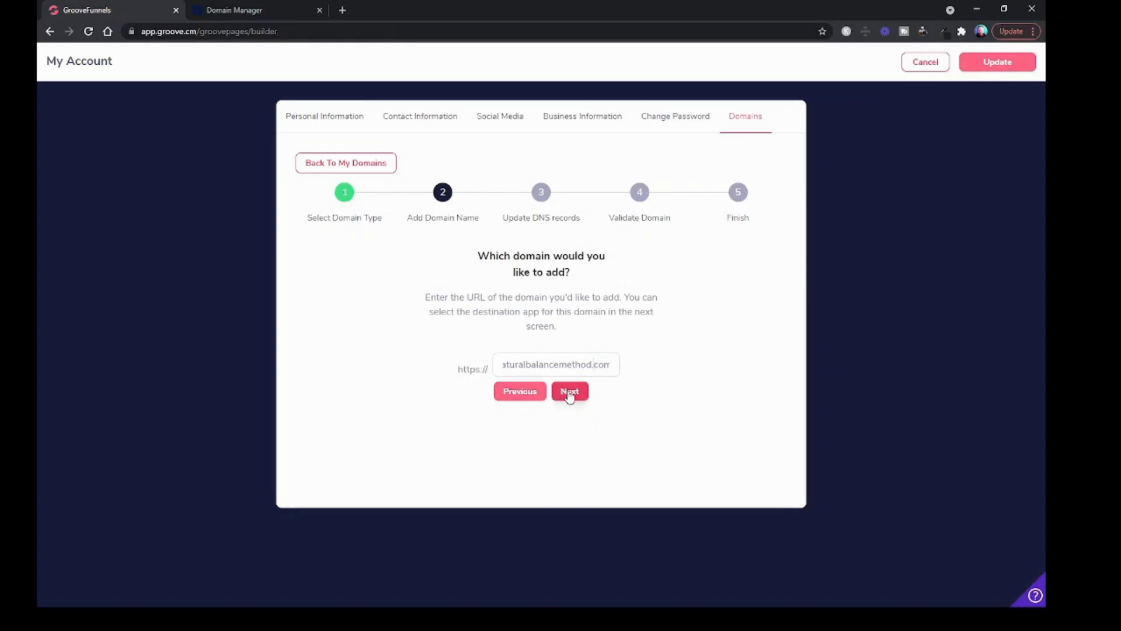
pyautogui.click(570, 394)
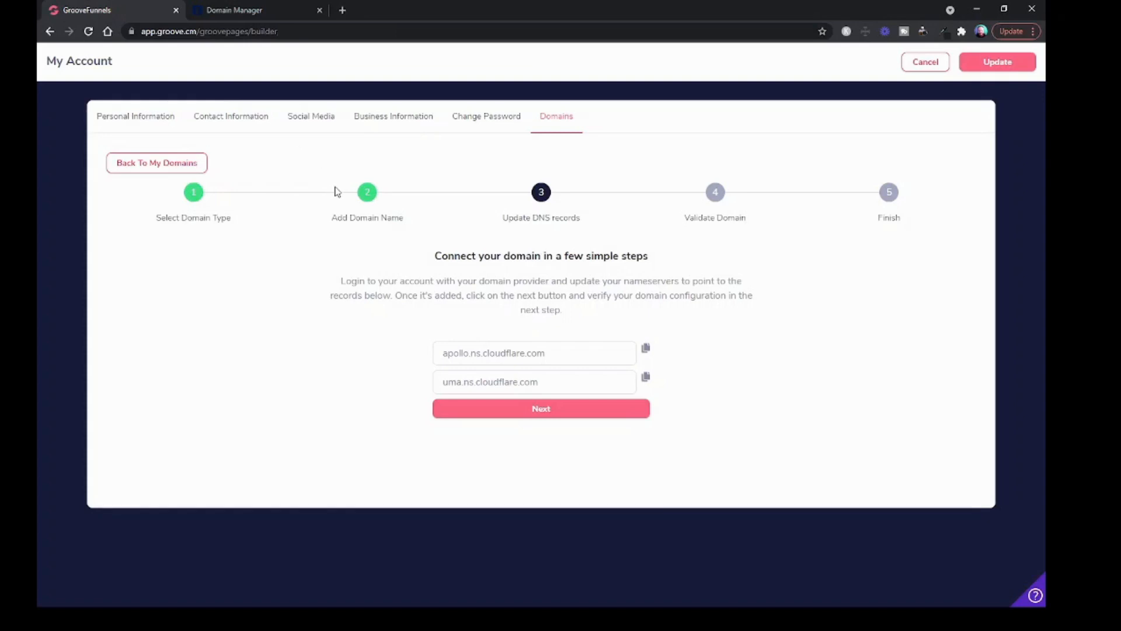
# - Switch to the NameSilo domain manager and open the nameserver settings for naturalbalancemethod.com
pyautogui.click(252, 14)
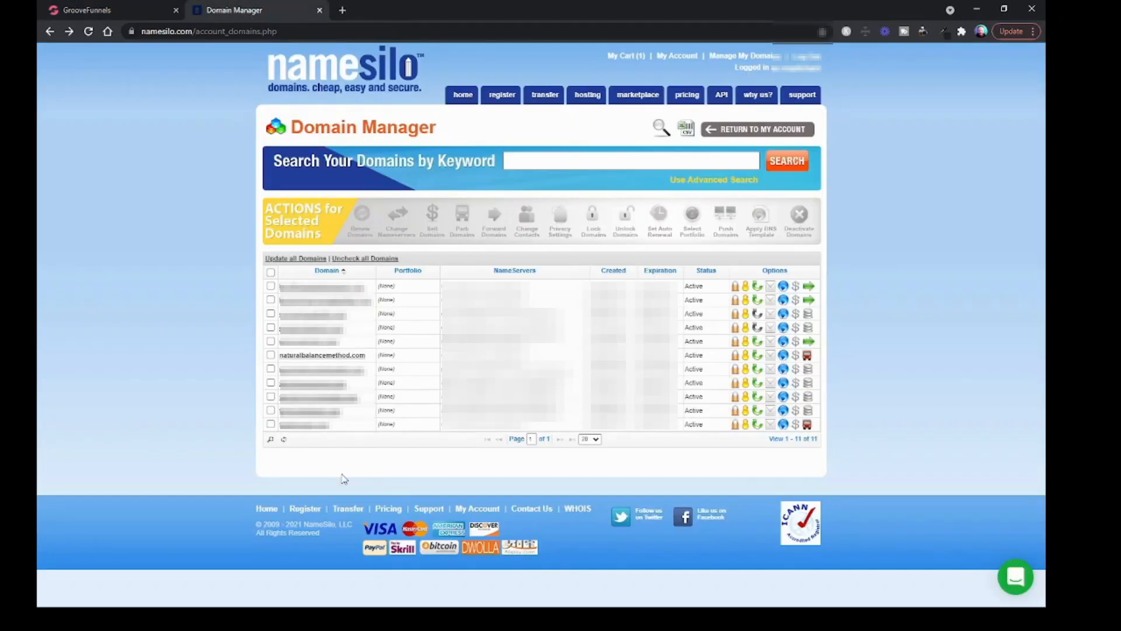
pyautogui.click(321, 355)
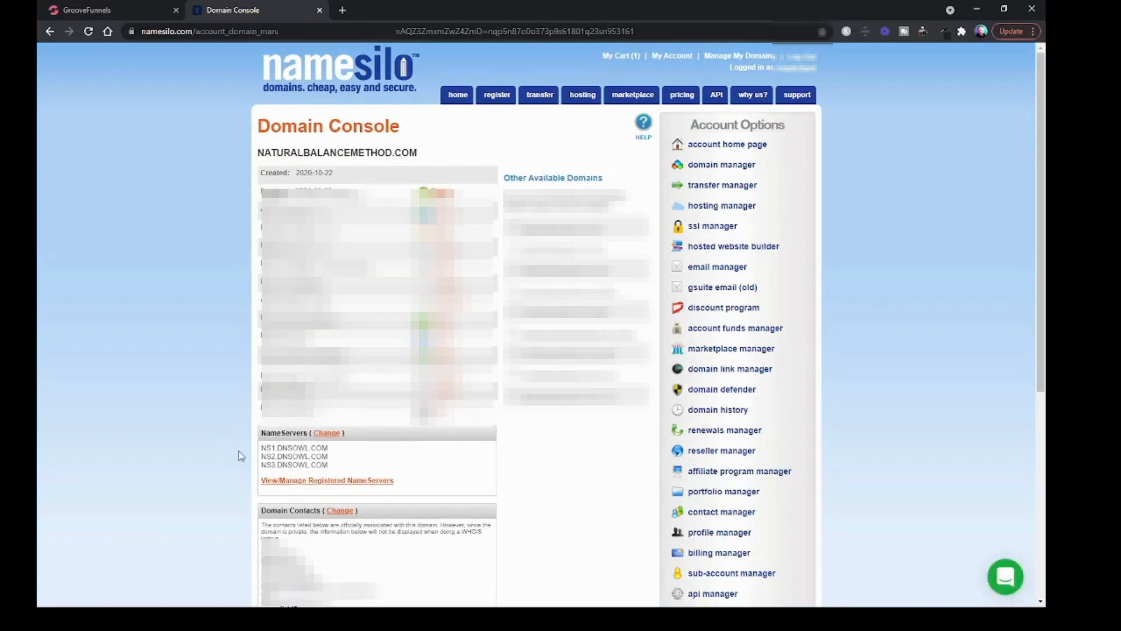
pyautogui.click(328, 438)
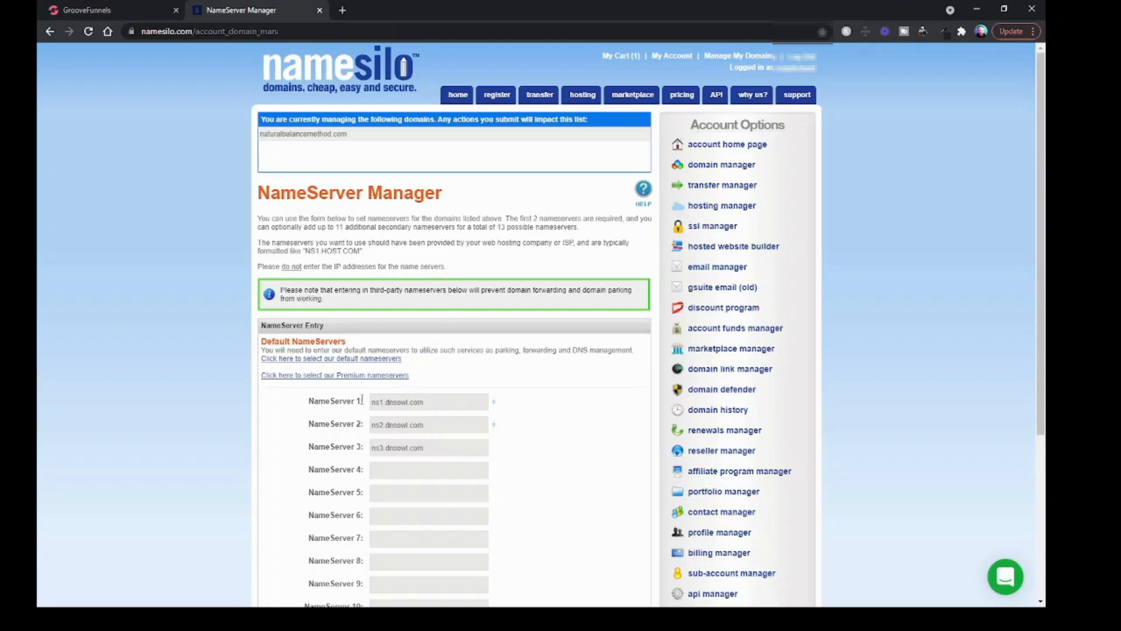
# - Copy the first nameserver, apollo.ns.cloudflare.com, from GrooveFunnels and replace NameServer 1 on NameSilo with it
pyautogui.click(102, 17)
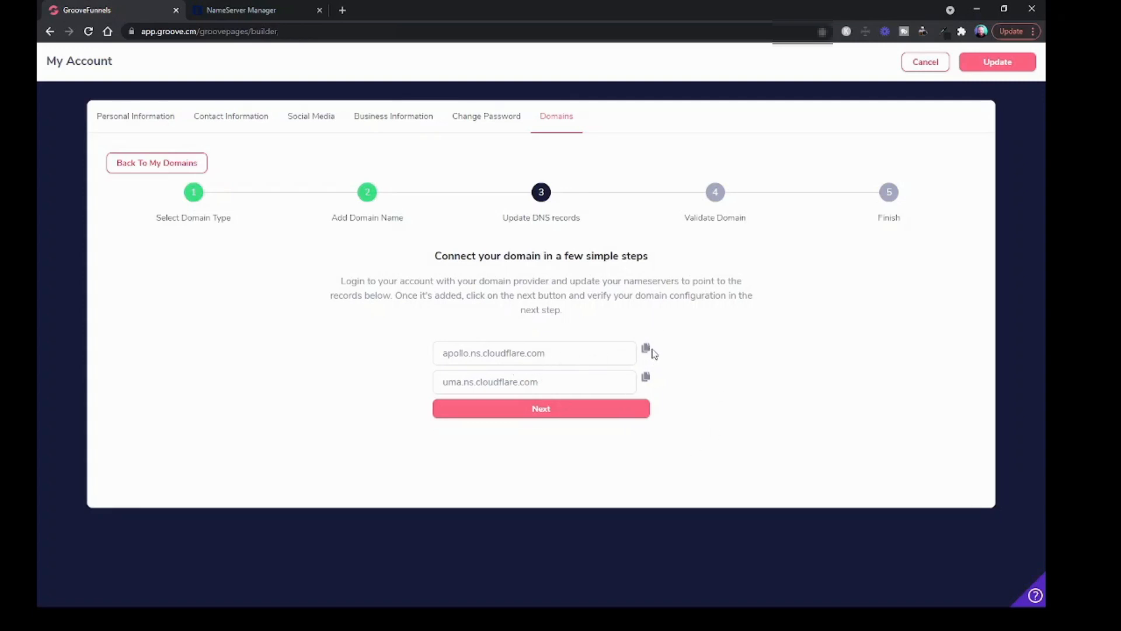
pyautogui.click(647, 349)
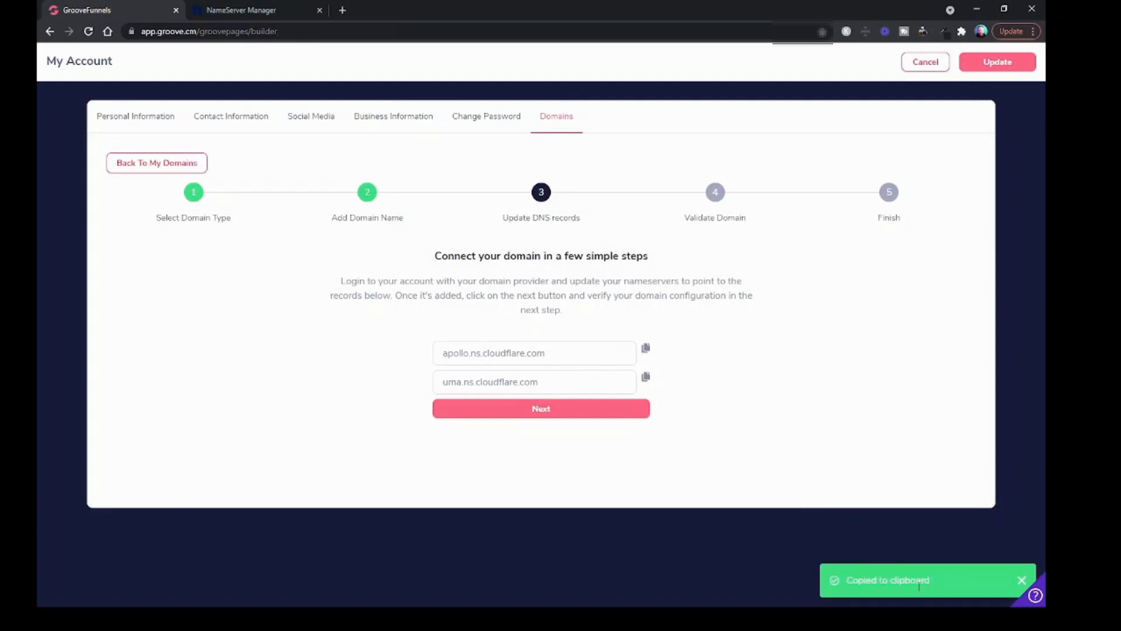
pyautogui.click(226, 12)
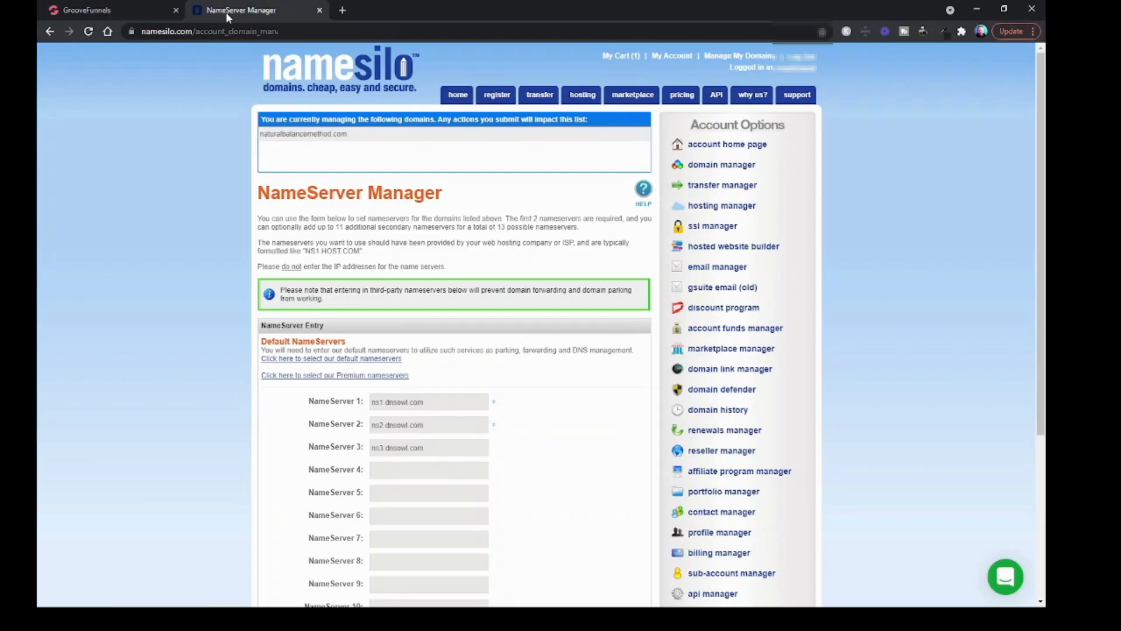
pyautogui.tripleClick(401, 397)
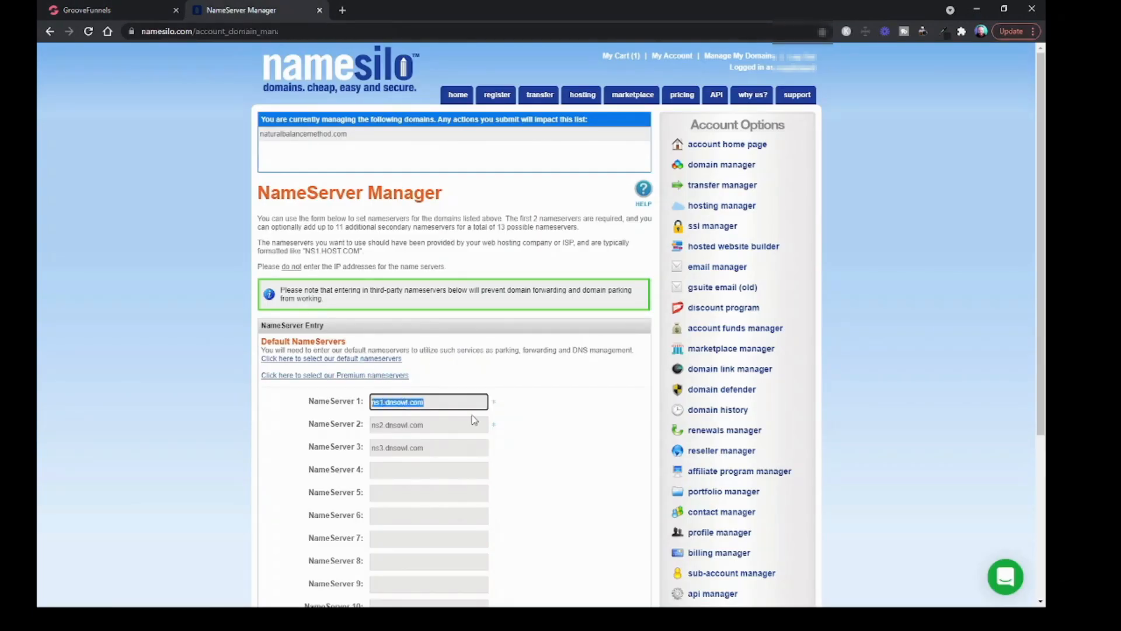
pyautogui.press('BackSpace')
pyautogui.hotkey('ctrl', 'v')
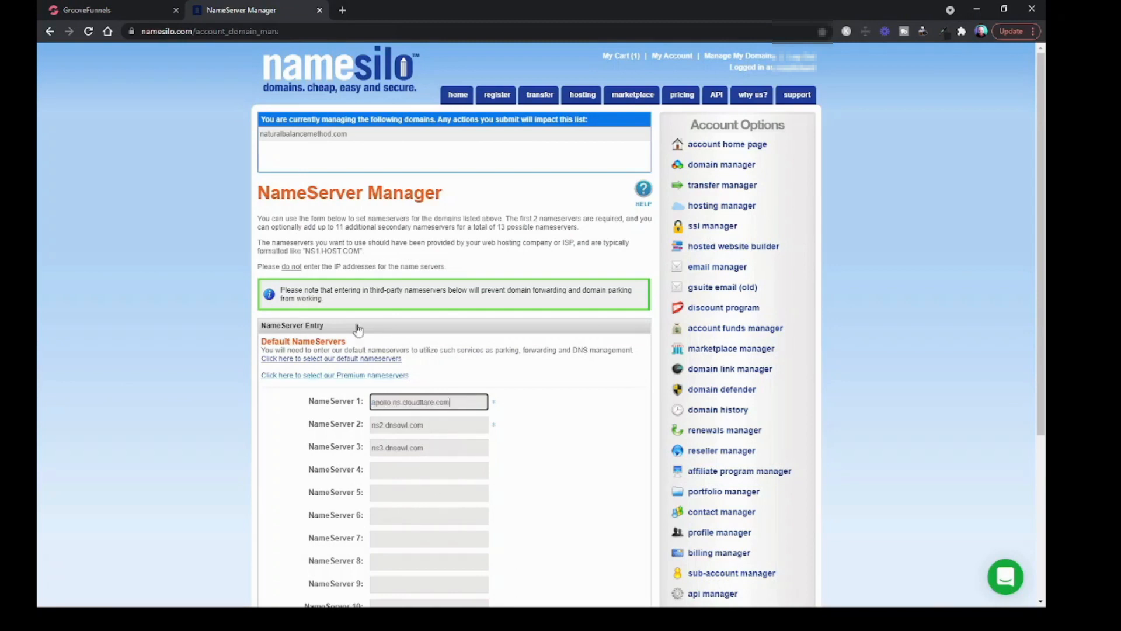
# - Copy the second nameserver, uma.ns.cloudflare.com, from GrooveFunnels and replace NameServer 2 on NameSilo with it
pyautogui.click(111, 11)
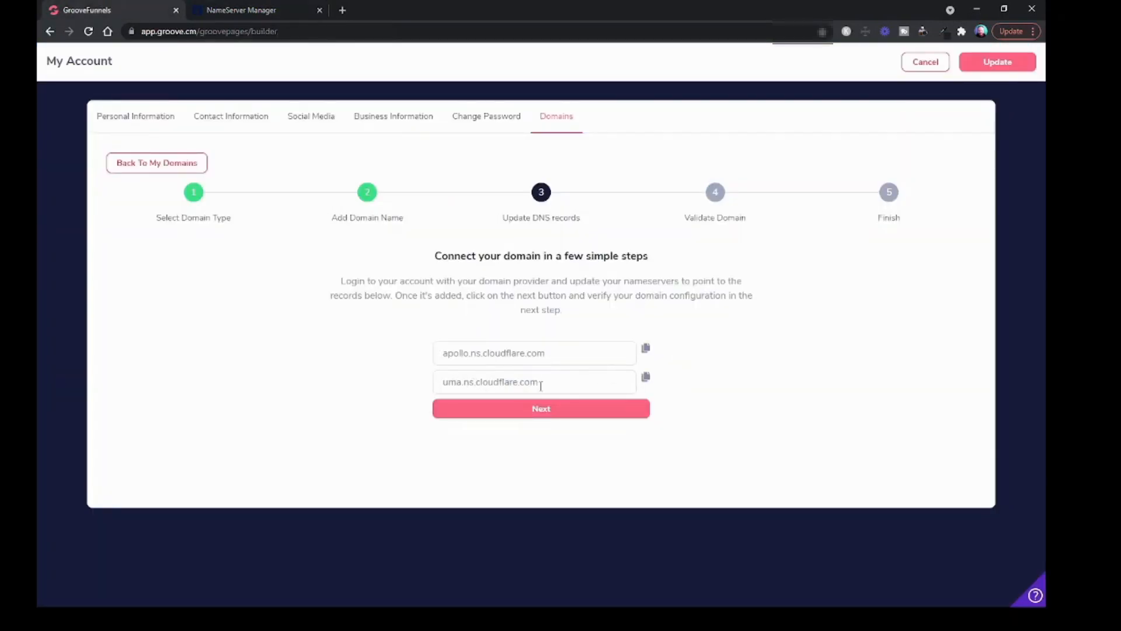
pyautogui.click(645, 377)
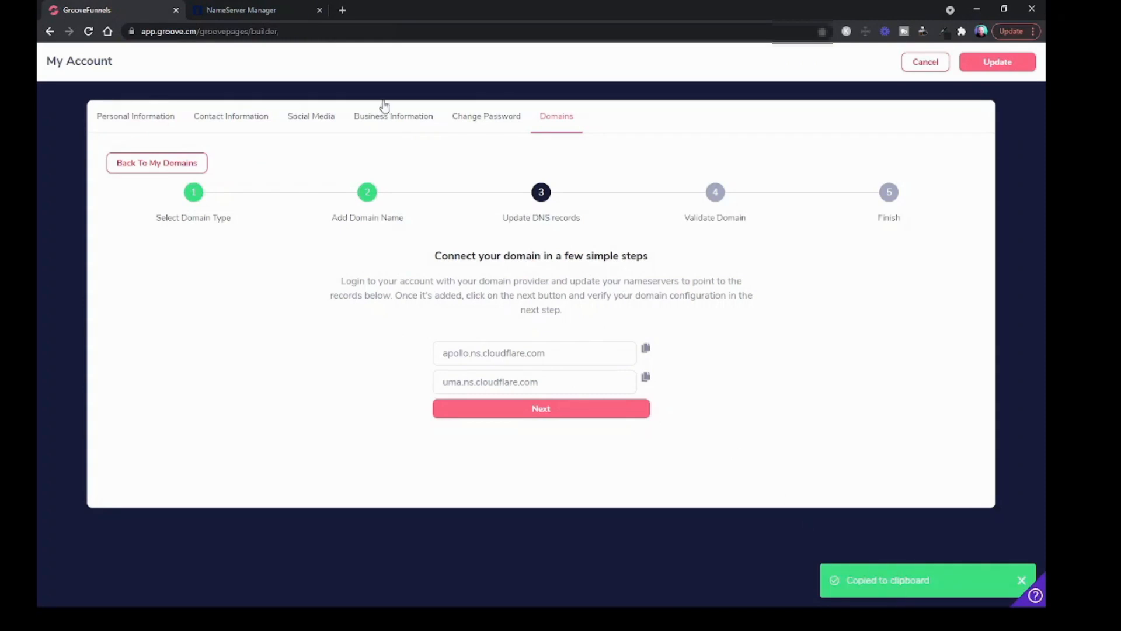
pyautogui.click(236, 12)
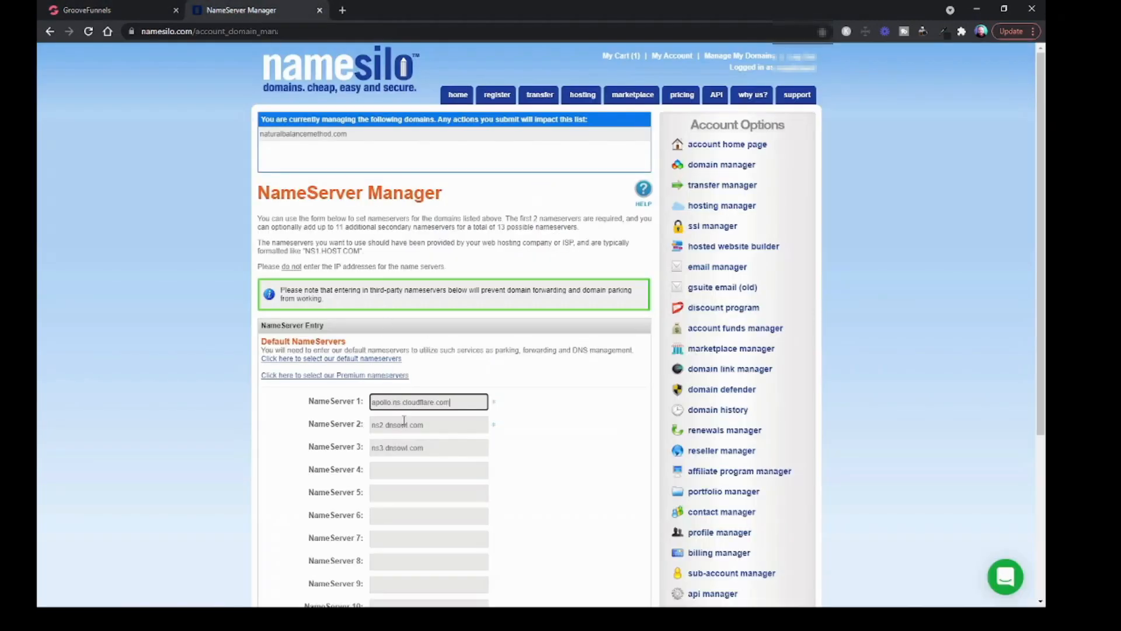
pyautogui.tripleClick(404, 421)
pyautogui.press('BackSpace')
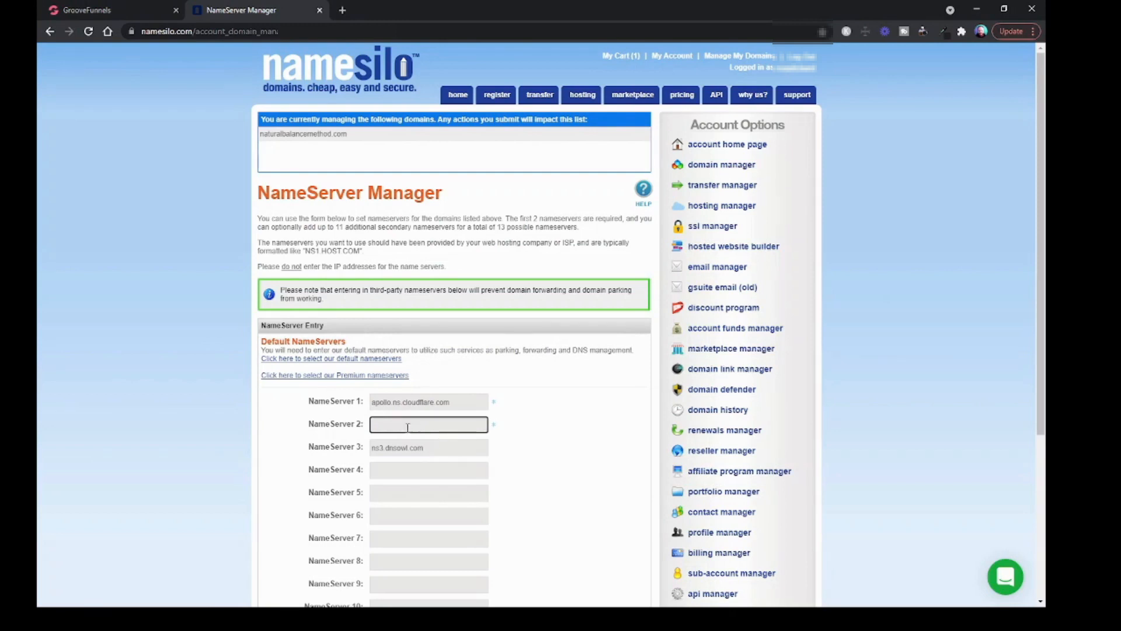
pyautogui.hotkey('ctrl', 'v')
# - Clear NameServer 3, check the two new nameservers against GrooveFunnels, and submit the nameserver changes
pyautogui.tripleClick(440, 449)
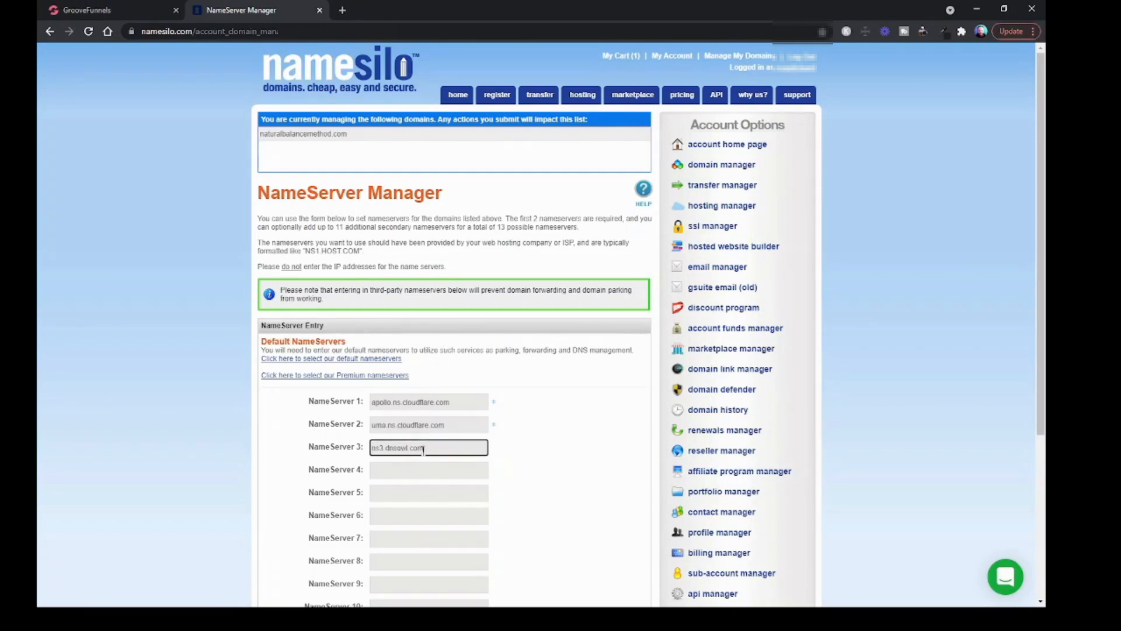
pyautogui.press('BackSpace')
pyautogui.click(538, 464)
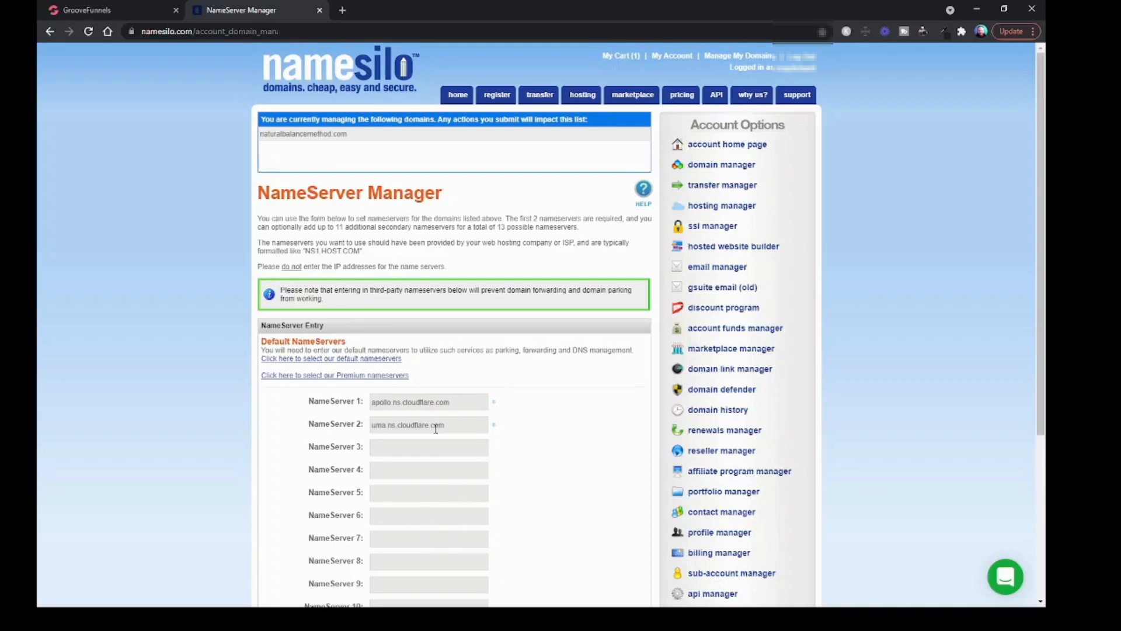
pyautogui.click(123, 15)
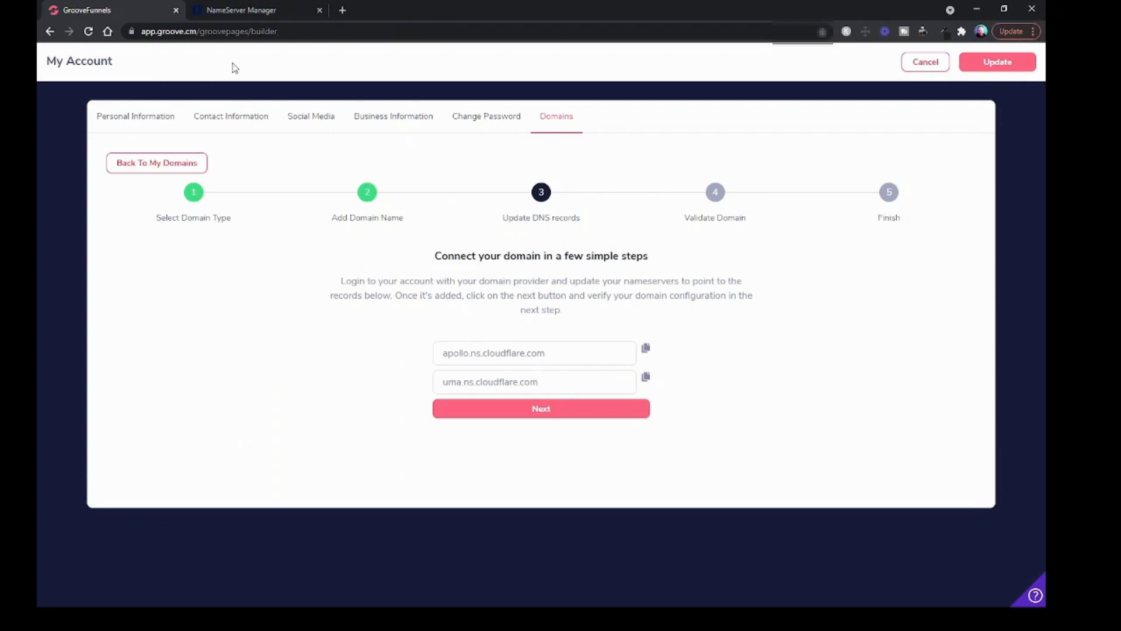
pyautogui.click(231, 9)
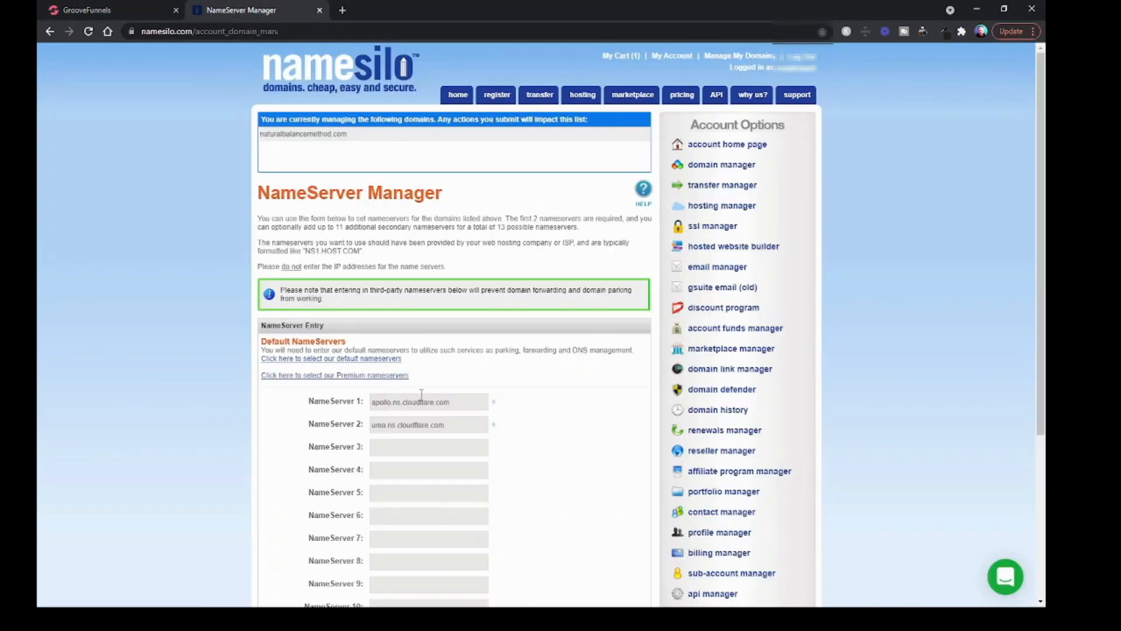
pyautogui.scroll(-1, 435, 412)
pyautogui.scroll(-2, 435, 412)
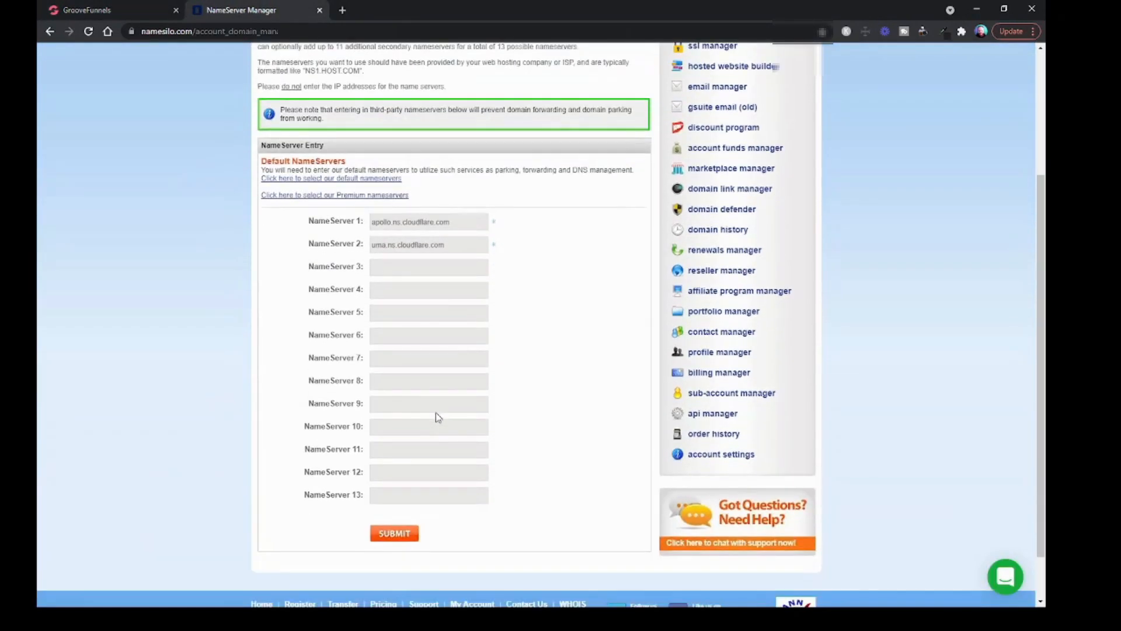
pyautogui.click(390, 532)
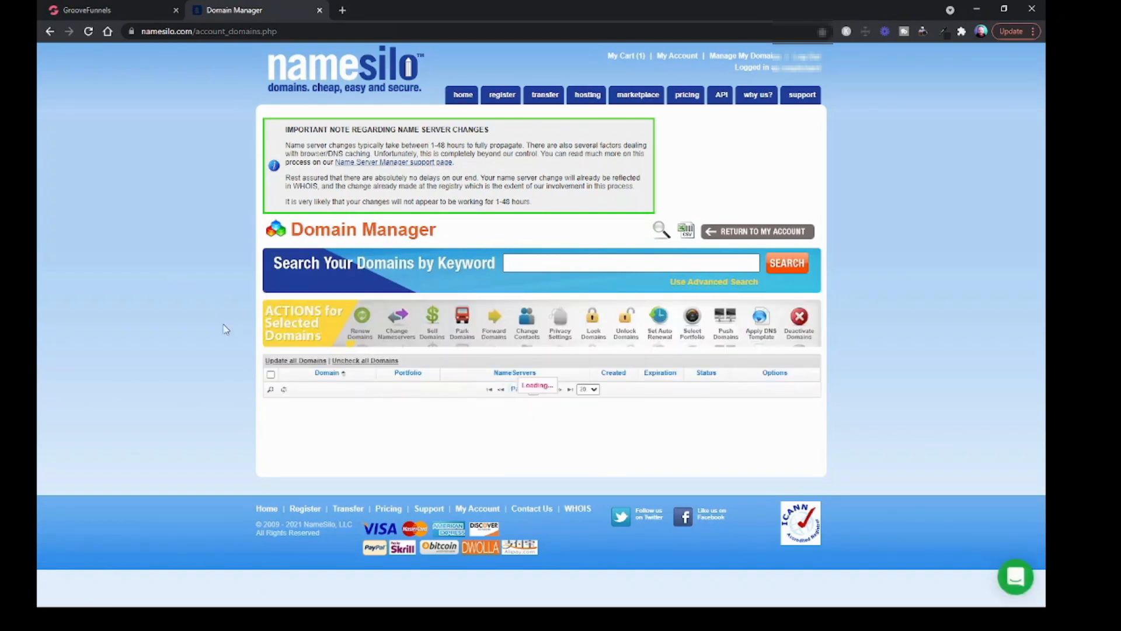
# - Return to GrooveFunnels, continue past the DNS records stage and validate the domain's DNS records
pyautogui.click(81, 11)
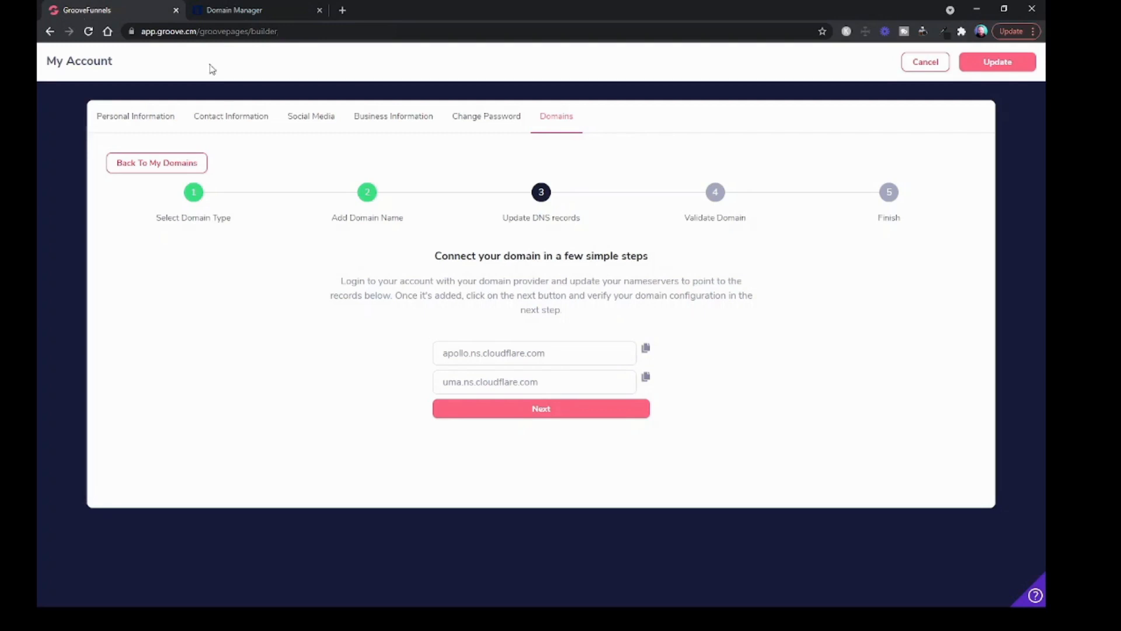
pyautogui.click(543, 414)
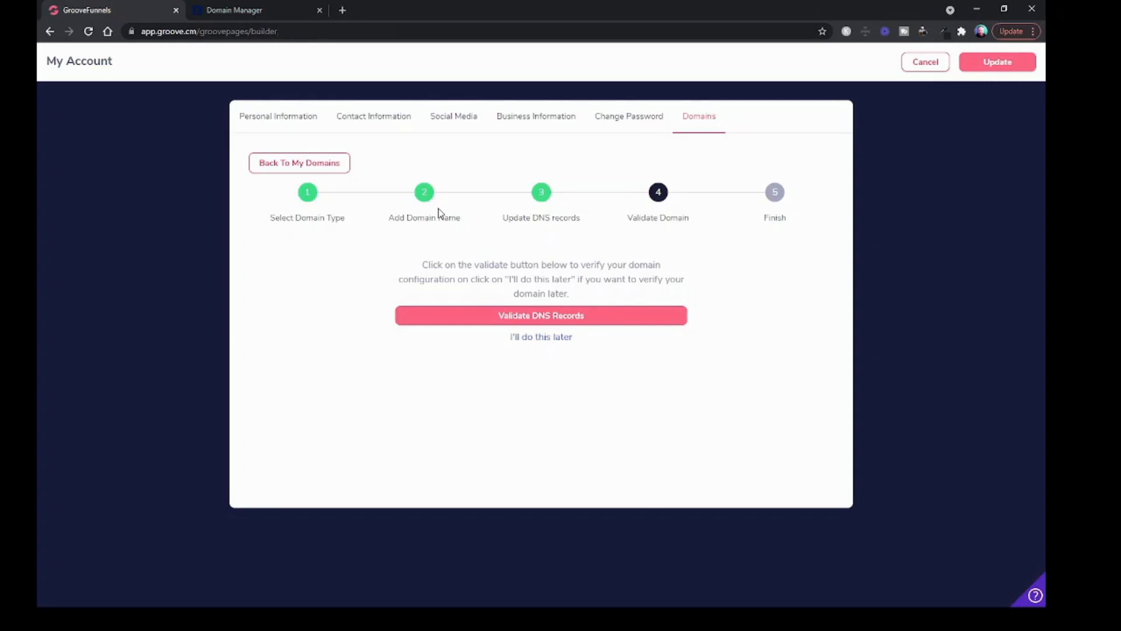
pyautogui.click(548, 317)
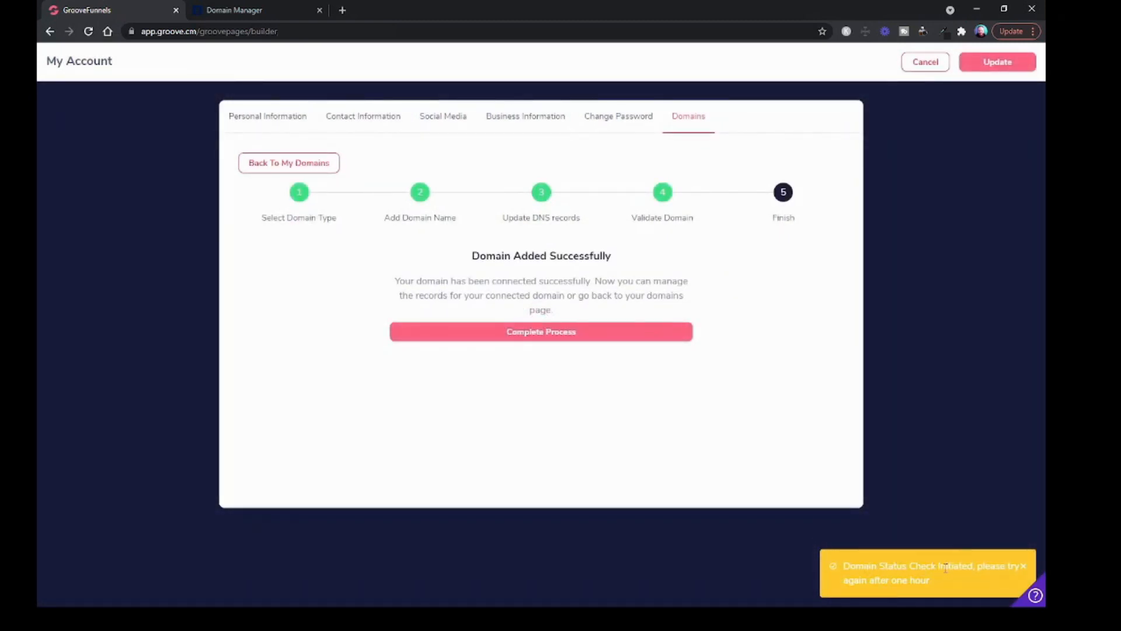
# - Dismiss the status notification and complete the process of adding the custom domain
pyautogui.click(970, 566)
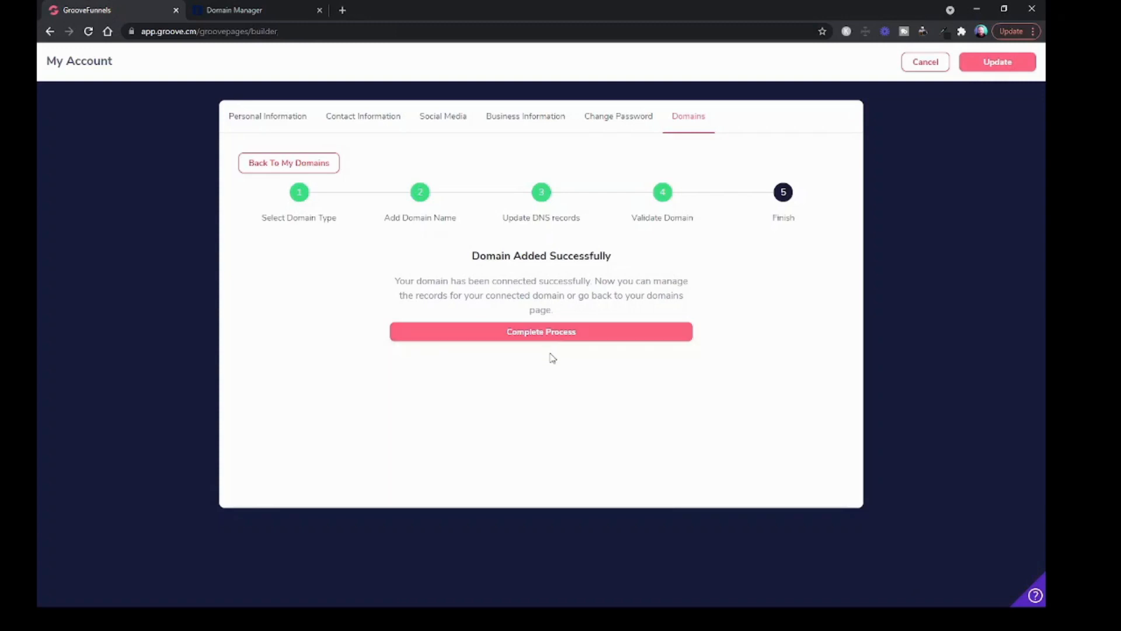
pyautogui.click(544, 334)
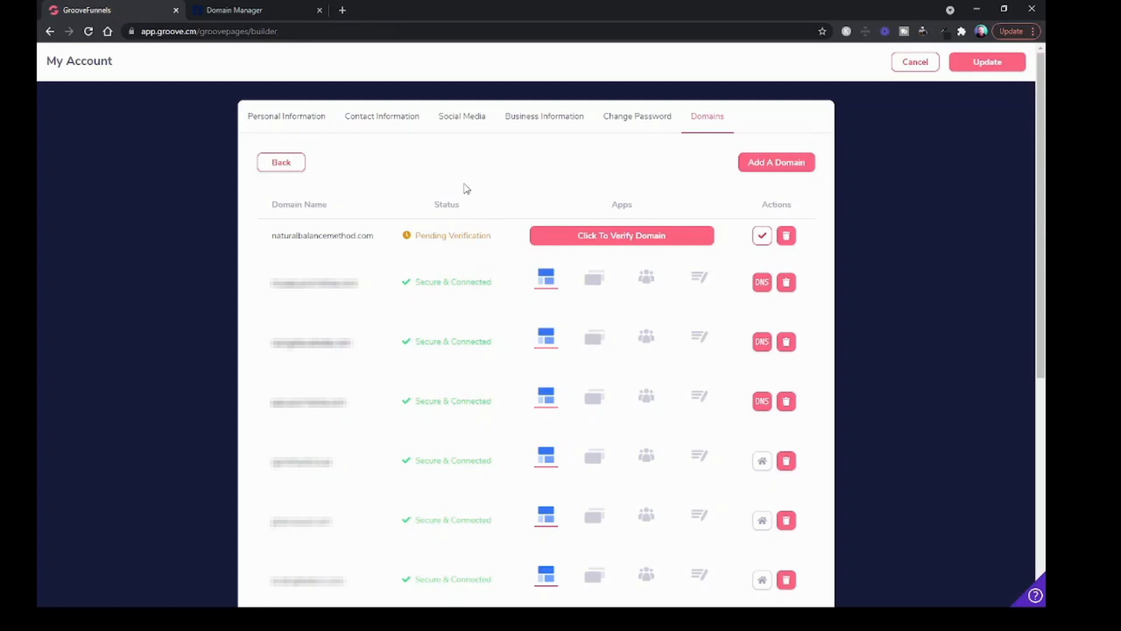
# - Try to verify naturalbalancemethod.com from the domain list by validating its DNS records, and close the verification dialog
pyautogui.click(617, 239)
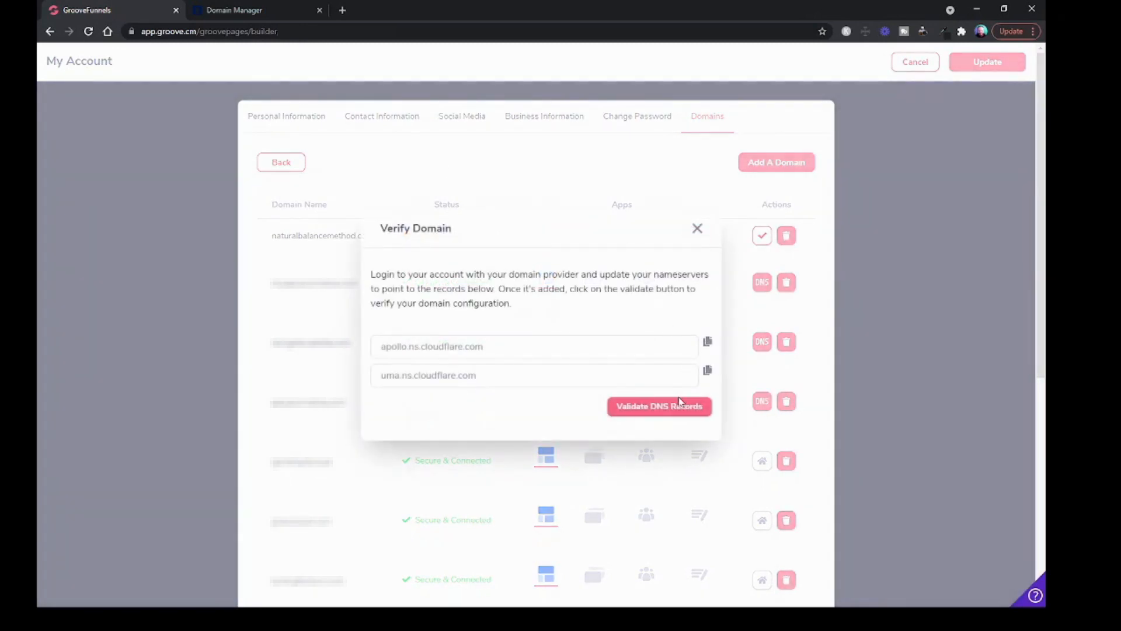
pyautogui.click(660, 409)
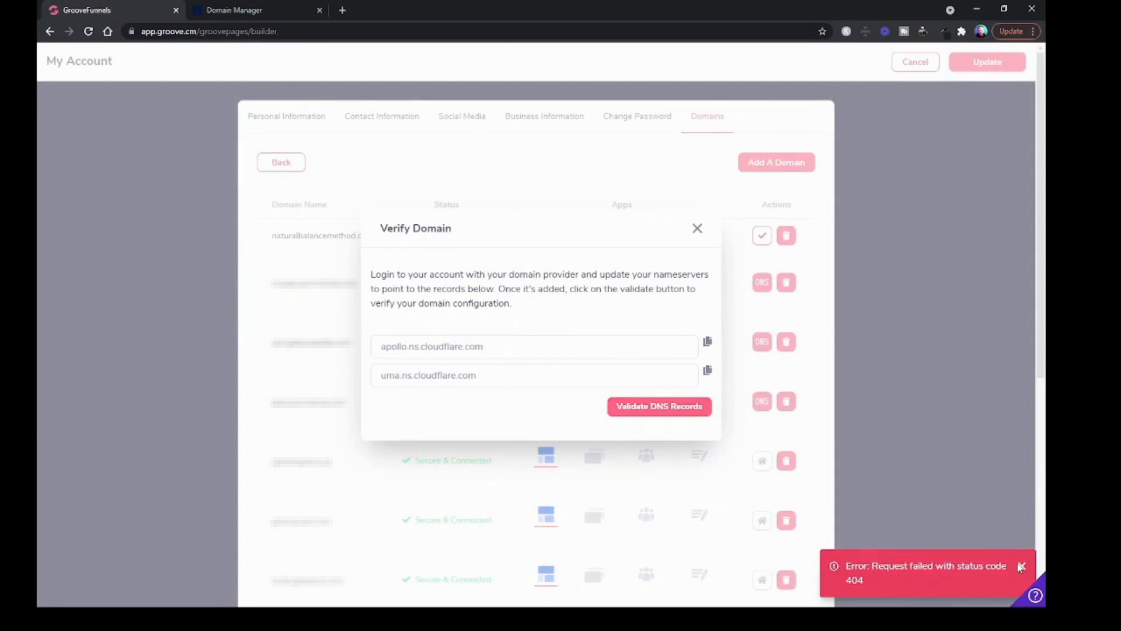
pyautogui.click(1021, 567)
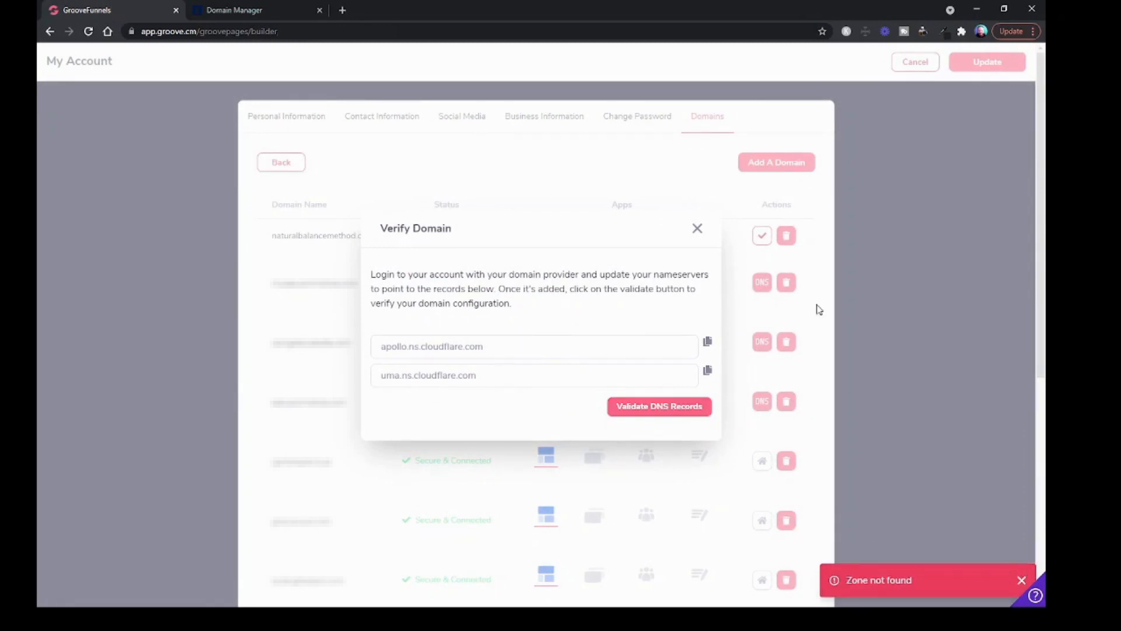
pyautogui.click(1022, 579)
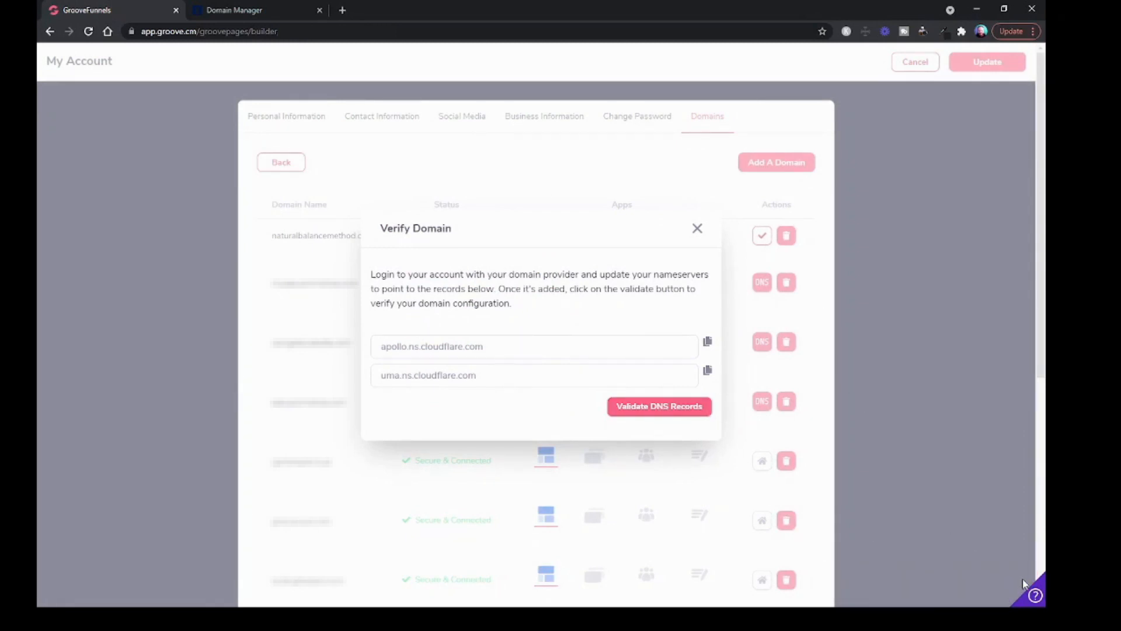
pyautogui.click(698, 228)
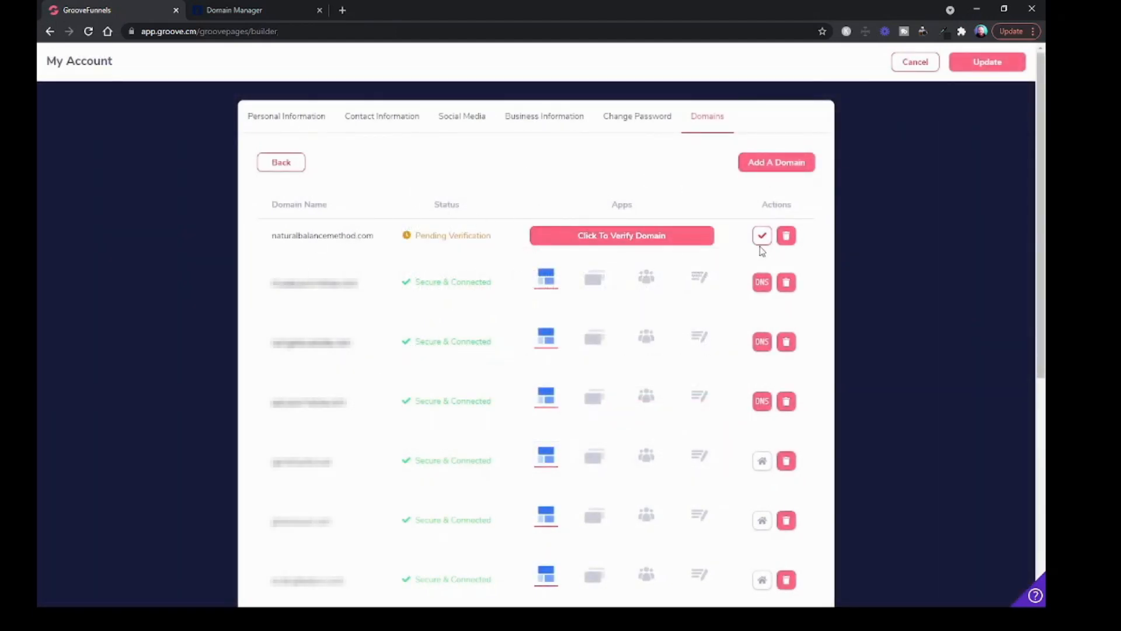
# - Save the account details, reopen the custom domains list and validate the DNS records of naturalbalancemethod.com again
pyautogui.click(979, 67)
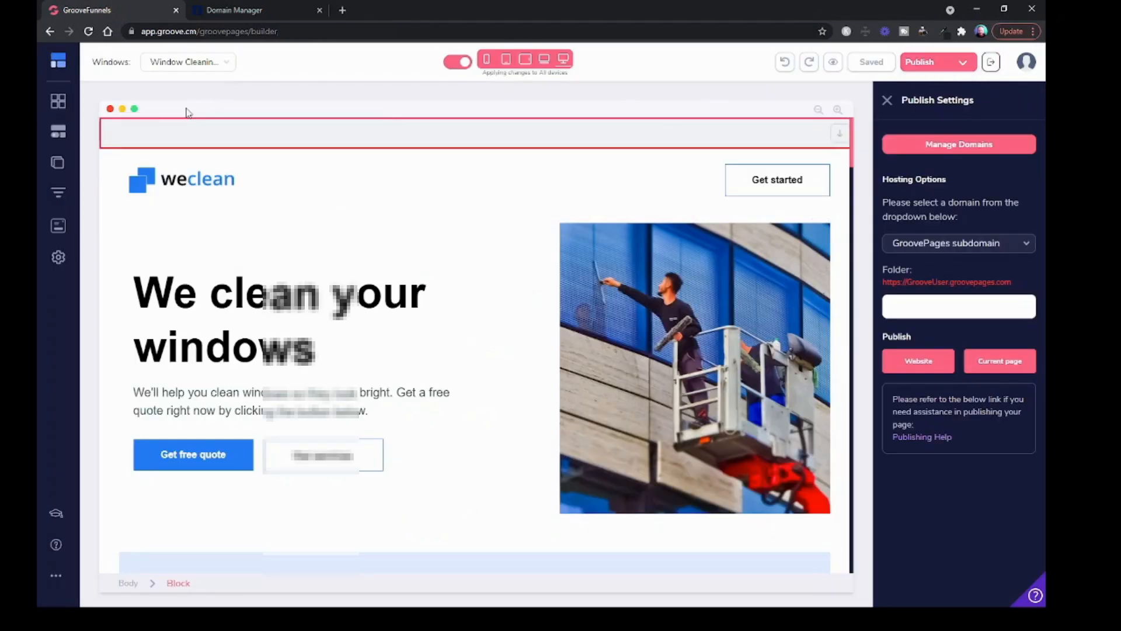
pyautogui.click(953, 150)
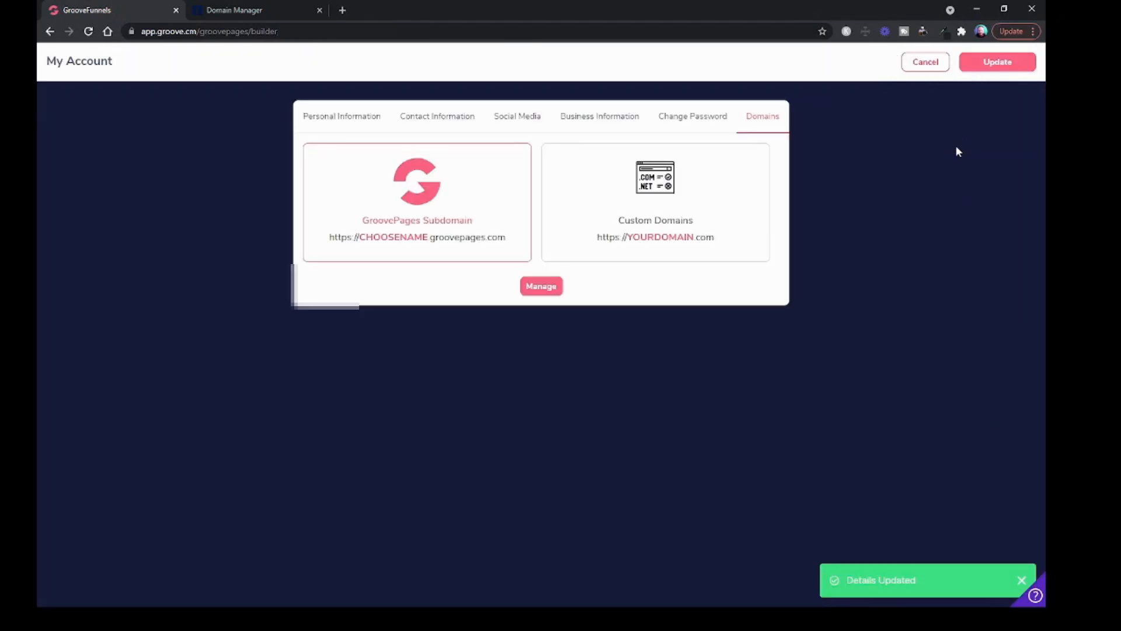
pyautogui.click(616, 191)
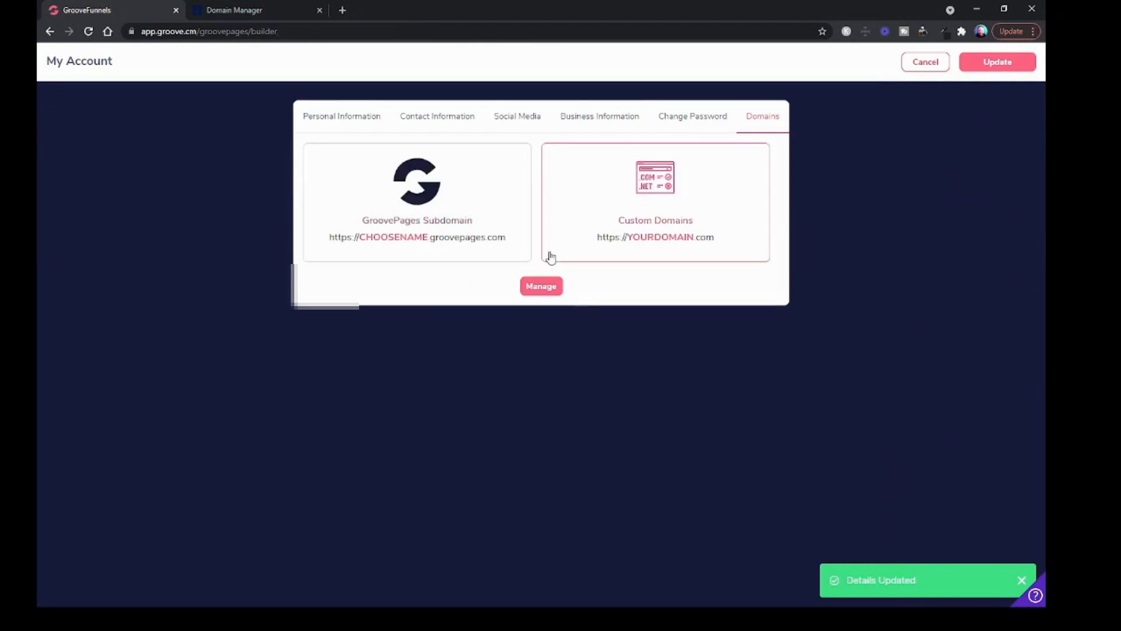
pyautogui.click(542, 287)
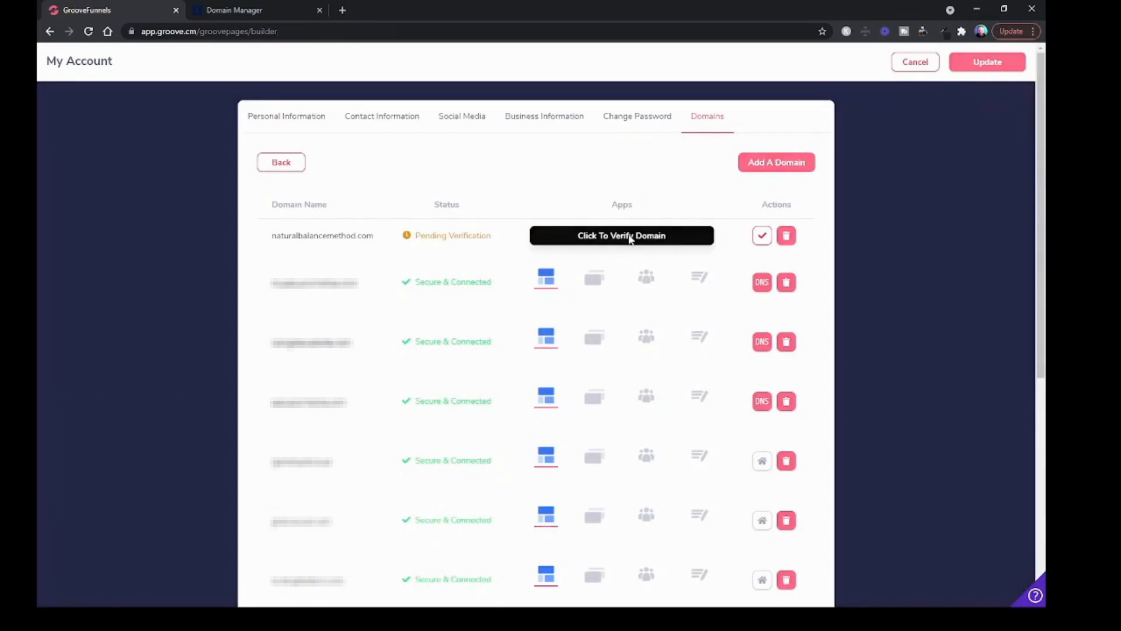
pyautogui.click(630, 238)
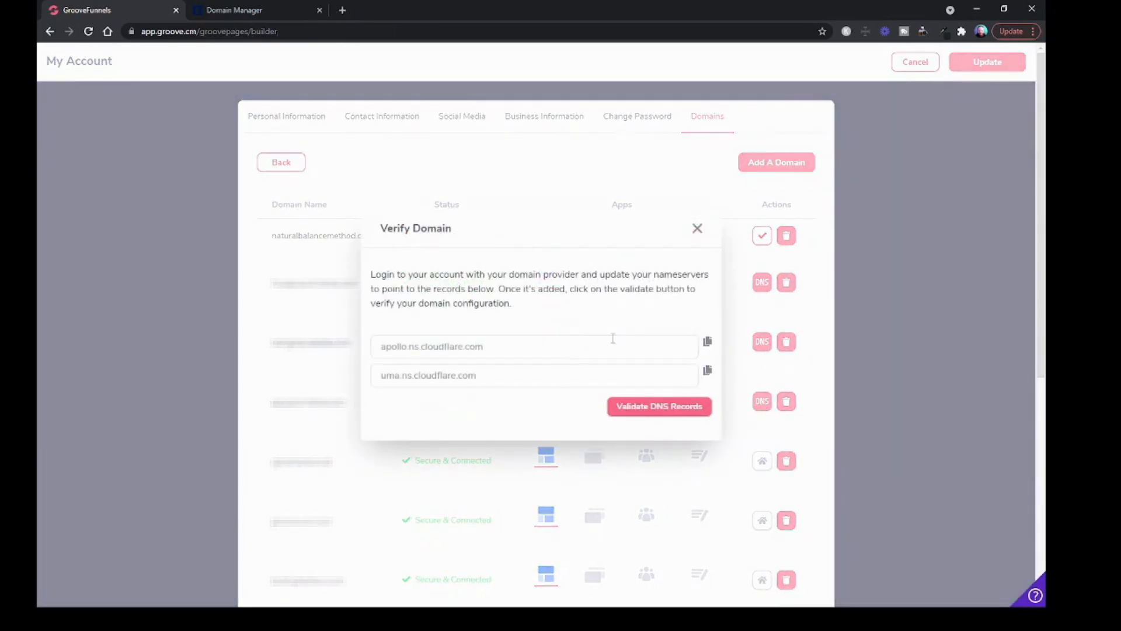
pyautogui.click(620, 405)
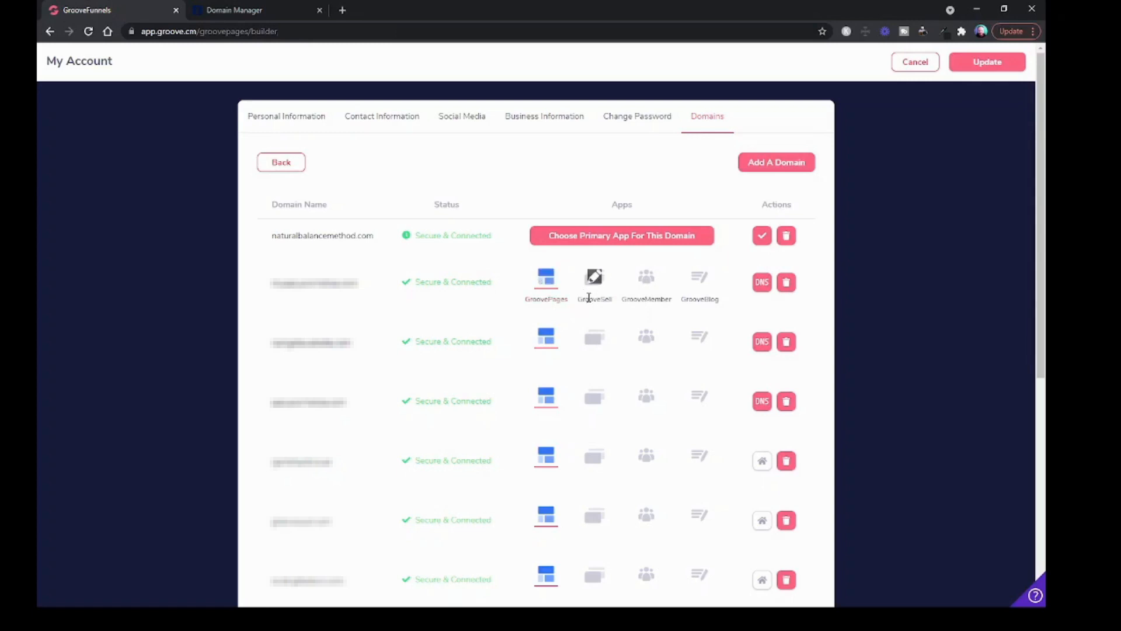
# - Set GroovePages as the primary app for naturalbalancemethod.com and save the account details
pyautogui.click(638, 237)
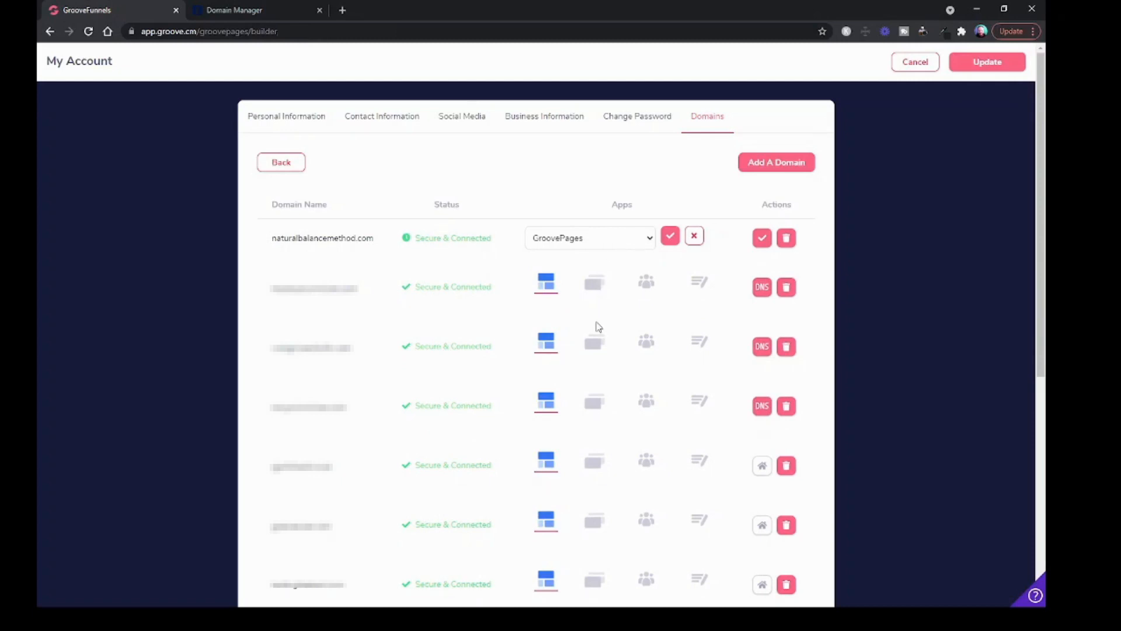
pyautogui.click(670, 240)
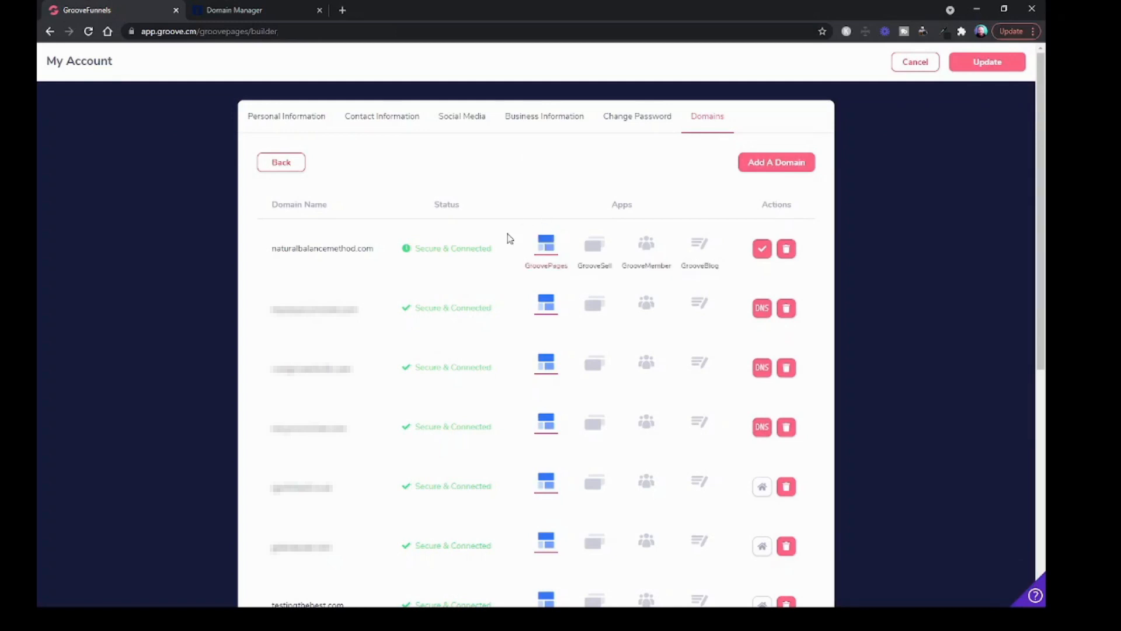
pyautogui.click(983, 65)
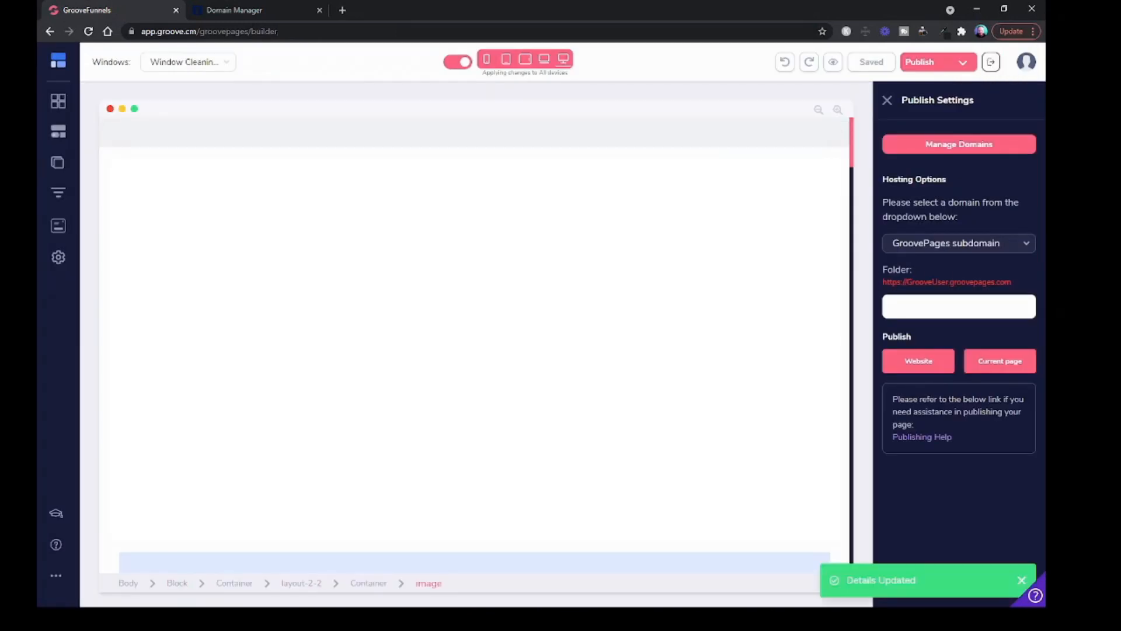